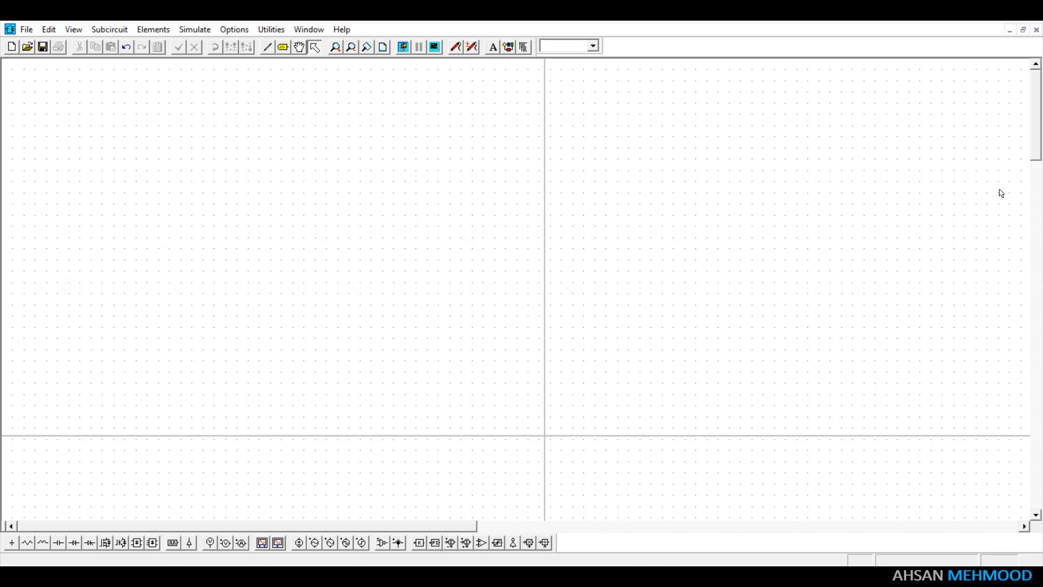
Search the element library for "lookup" and place a Lookup Table block on the blank schematic, finishing with the library browser closed.
{"action": "left_click", "coordinate": [524, 46]}
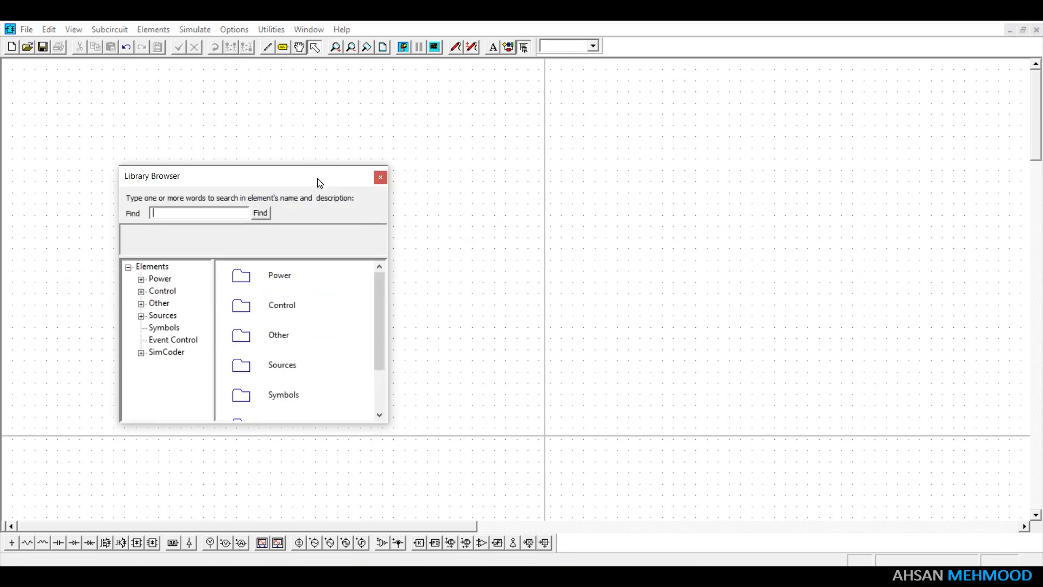
{"action": "type", "text": "l"}
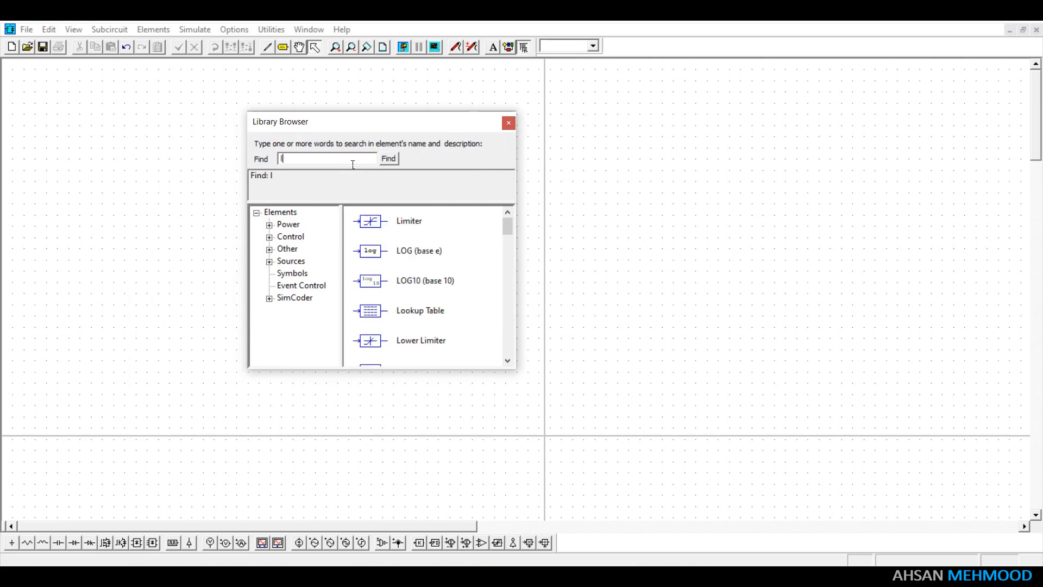
{"action": "type", "text": "ookup"}
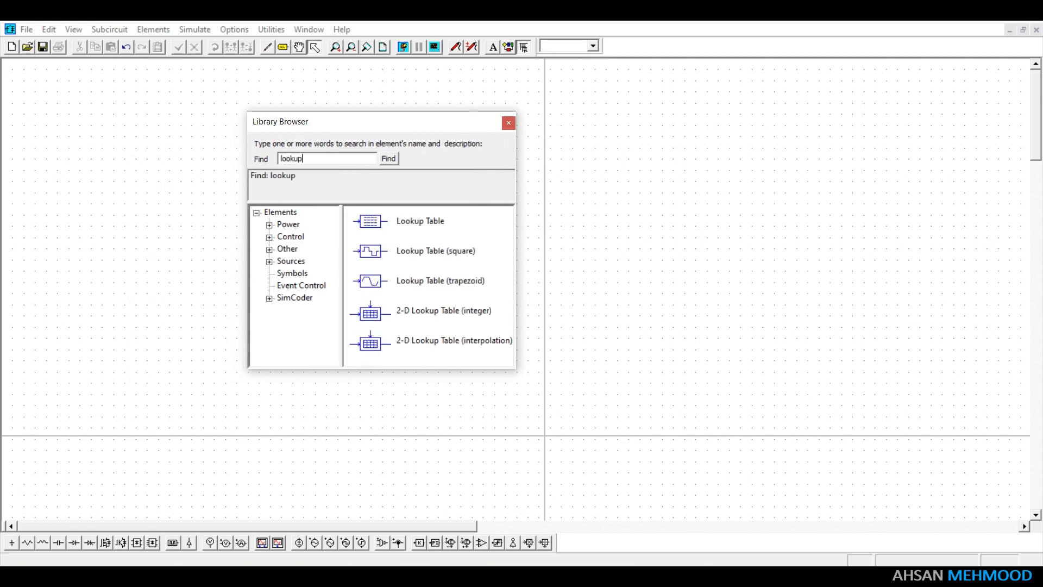
{"action": "left_click", "coordinate": [476, 228]}
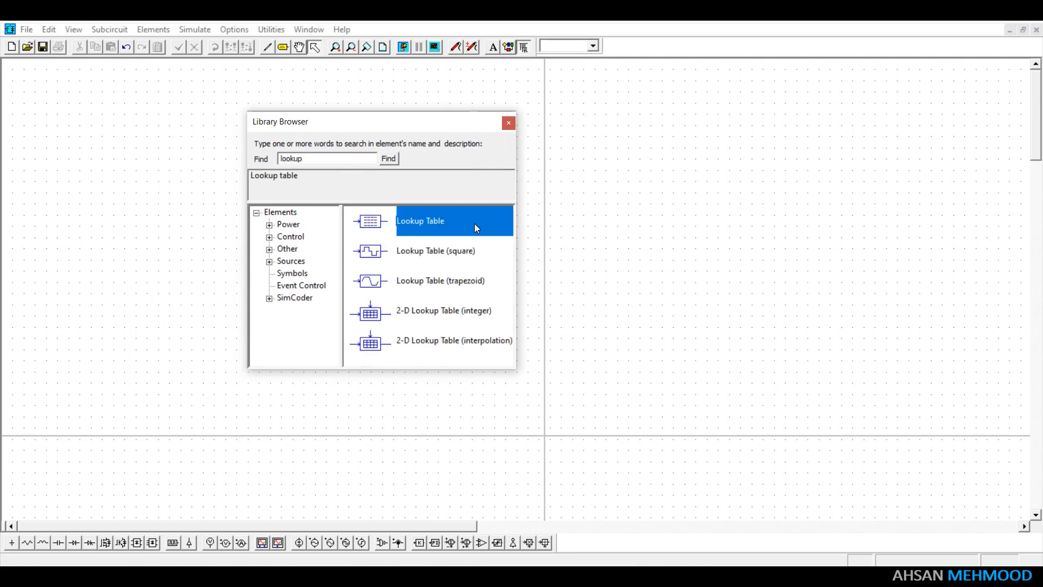
{"action": "left_click_drag", "start_coordinate": [445, 121], "coordinate": [740, 137]}
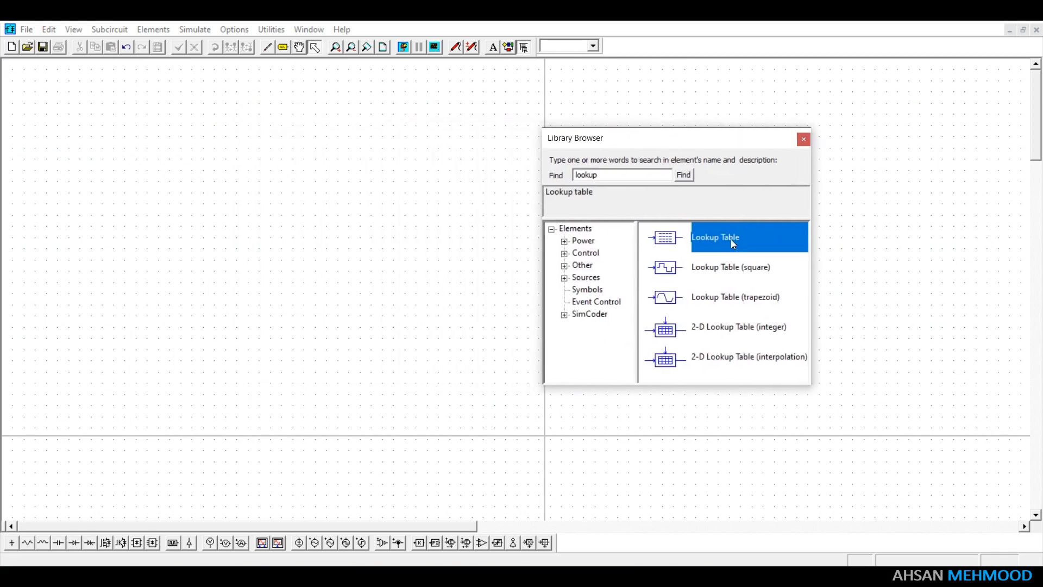
{"action": "left_click_drag", "start_coordinate": [474, 234], "coordinate": [254, 271]}
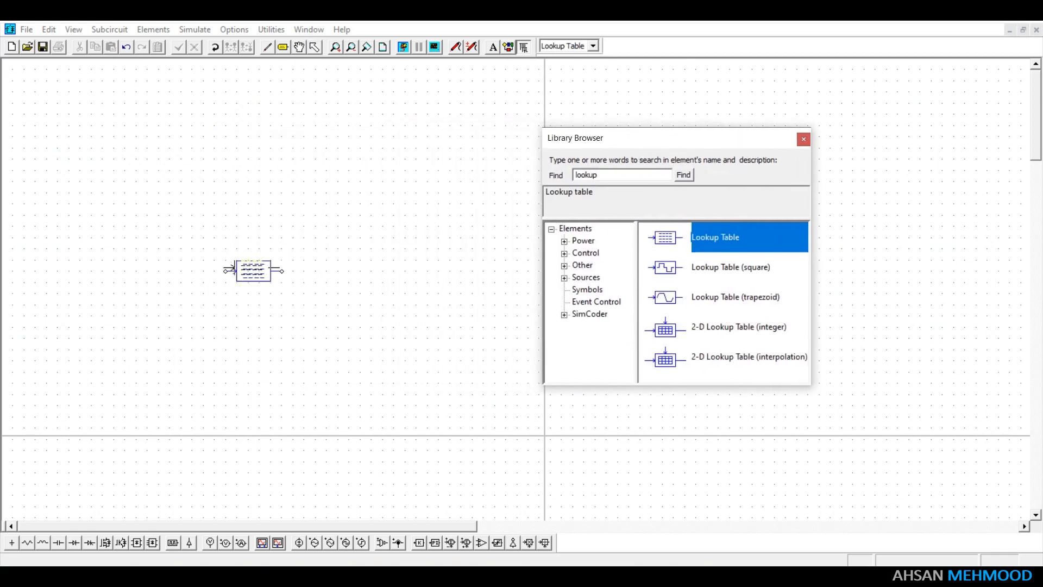
{"action": "key", "text": "Escape"}
{"action": "left_click", "coordinate": [803, 139]}
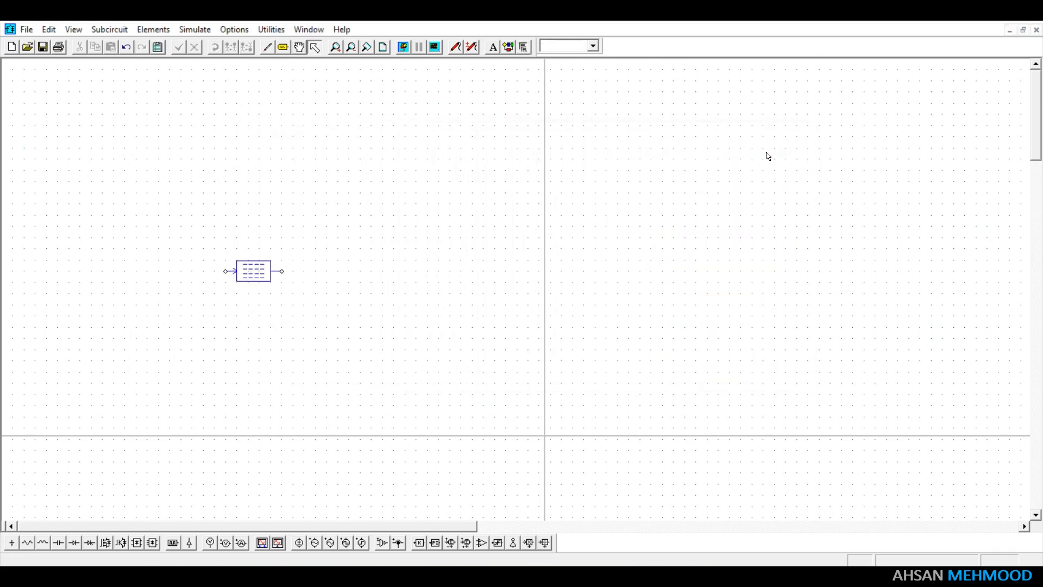
Look up where the Lookup Table is listed among the function blocks in the element categories, without placing another one.
{"action": "left_click", "coordinate": [153, 29]}
{"action": "mouse_move", "coordinate": [184, 75]}
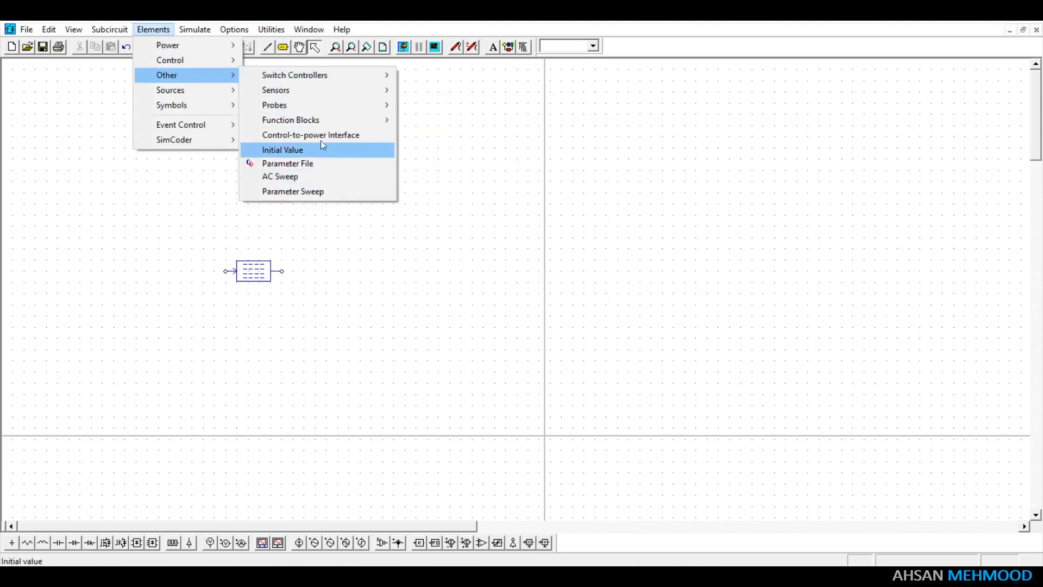
{"action": "mouse_move", "coordinate": [321, 120]}
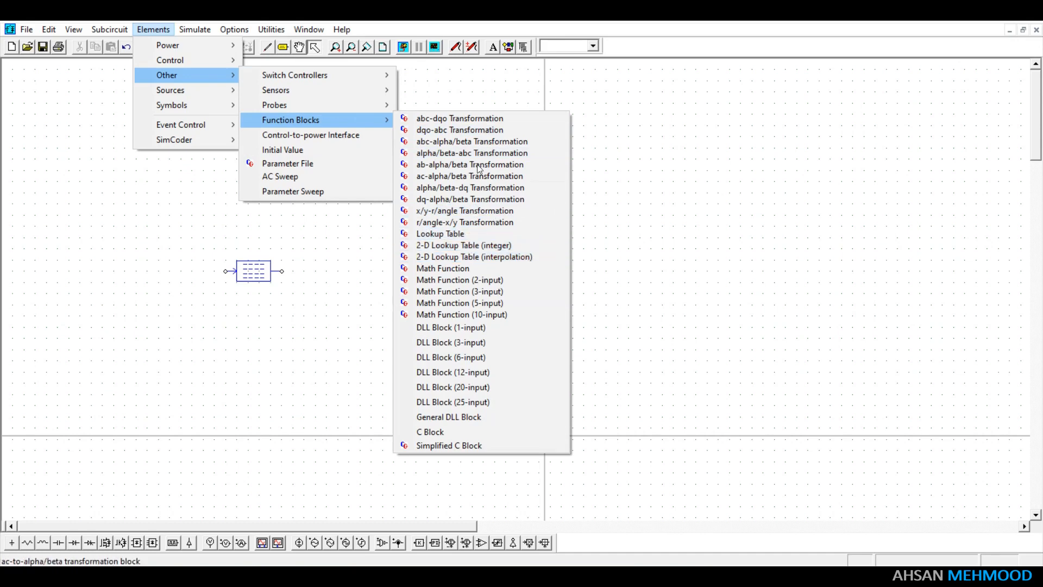
{"action": "left_click", "coordinate": [410, 102]}
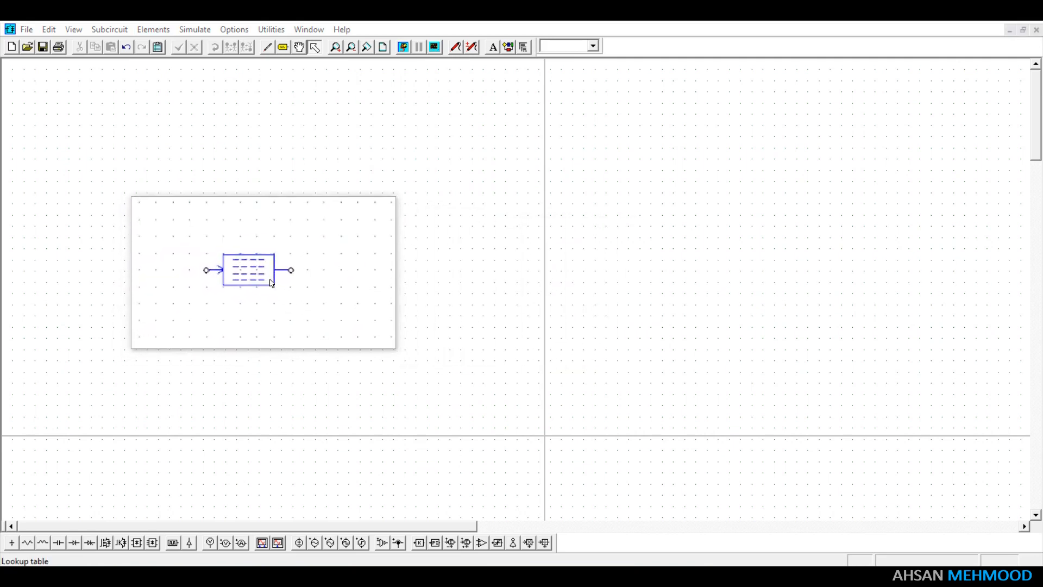
Open the placed Lookup Table's parameters and examine its Name and File Name entries.
{"action": "double_click", "coordinate": [269, 280]}
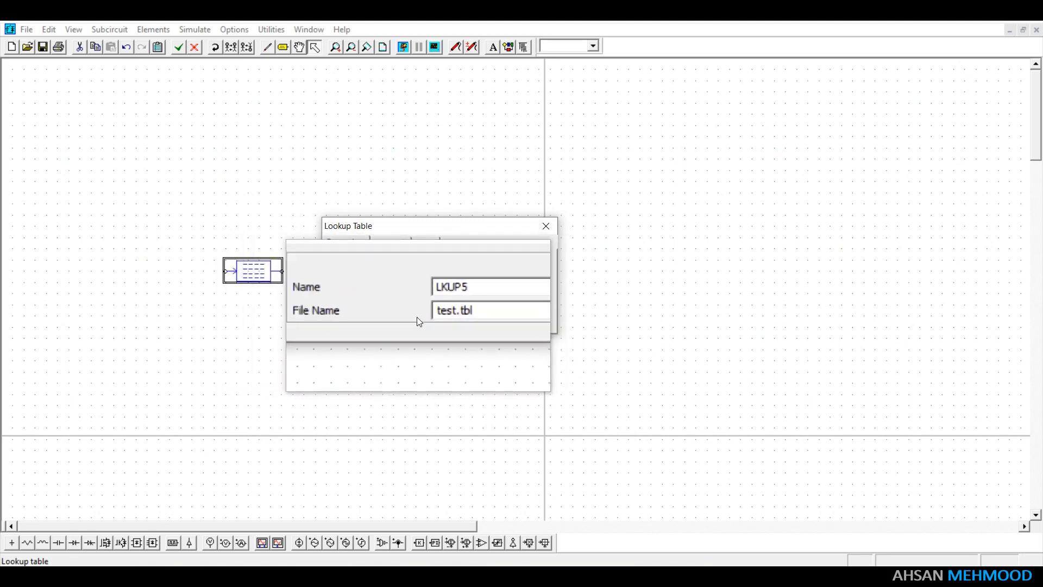
{"action": "double_click", "coordinate": [449, 314]}
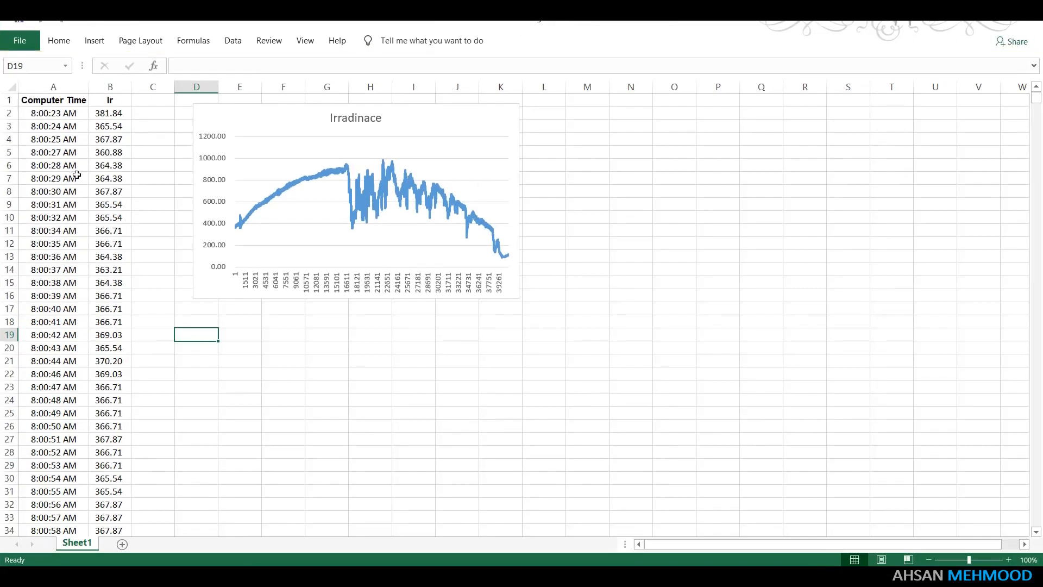
Switch to Excel and examine the first Computer Time and Ir readings beside the irradiance chart at 150% zoom.
{"action": "left_click", "coordinate": [1008, 559]}
{"action": "left_click", "coordinate": [1008, 560]}
{"action": "left_click", "coordinate": [1008, 560]}
{"action": "left_click", "coordinate": [1009, 560]}
{"action": "left_click", "coordinate": [1008, 559]}
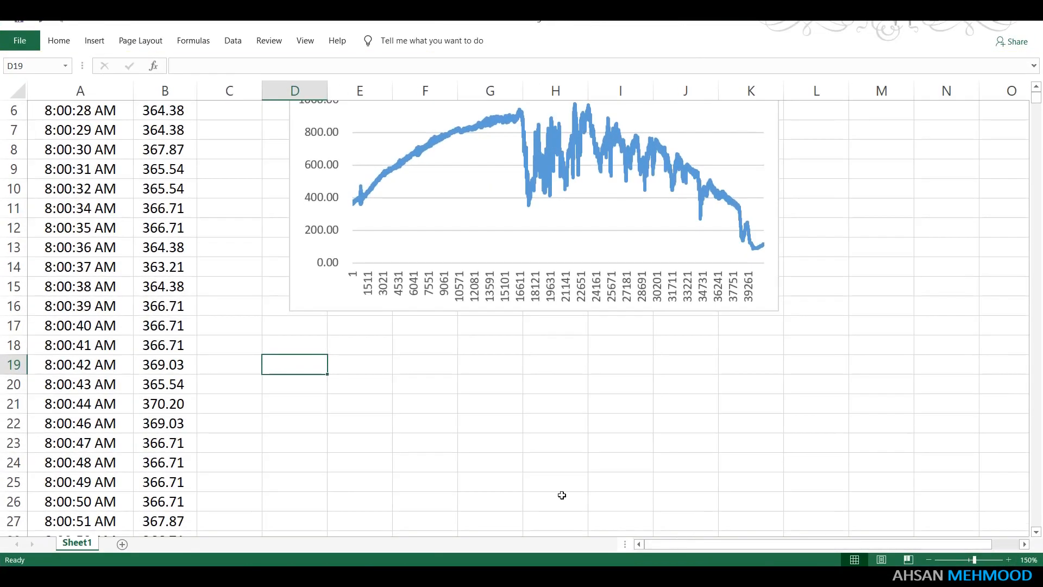
{"action": "scroll", "coordinate": [561, 493], "scroll_direction": "up", "scroll_amount": 2}
{"action": "left_click", "coordinate": [74, 134]}
{"action": "left_click", "coordinate": [178, 133]}
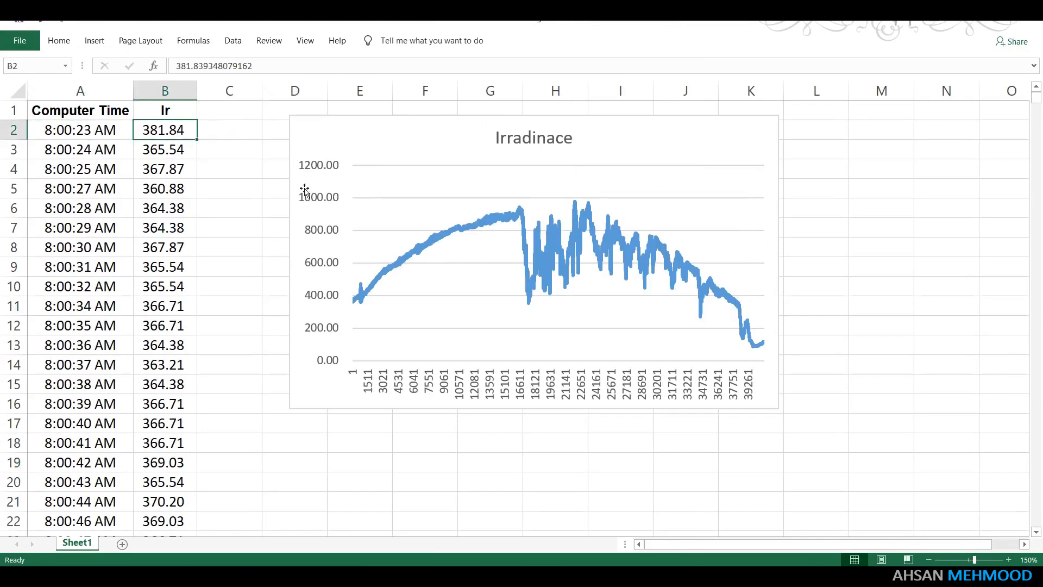
Compare the time stamps in the Computer Time column with the irradiance values in the first rows.
{"action": "mouse_move", "coordinate": [1036, 100]}
{"action": "left_mouse_down"}
{"action": "mouse_move", "coordinate": [1041, 359]}
{"action": "mouse_move", "coordinate": [1036, 97]}
{"action": "left_mouse_up"}
{"action": "left_click", "coordinate": [108, 135]}
{"action": "left_click", "coordinate": [108, 190]}
{"action": "left_click", "coordinate": [92, 250]}
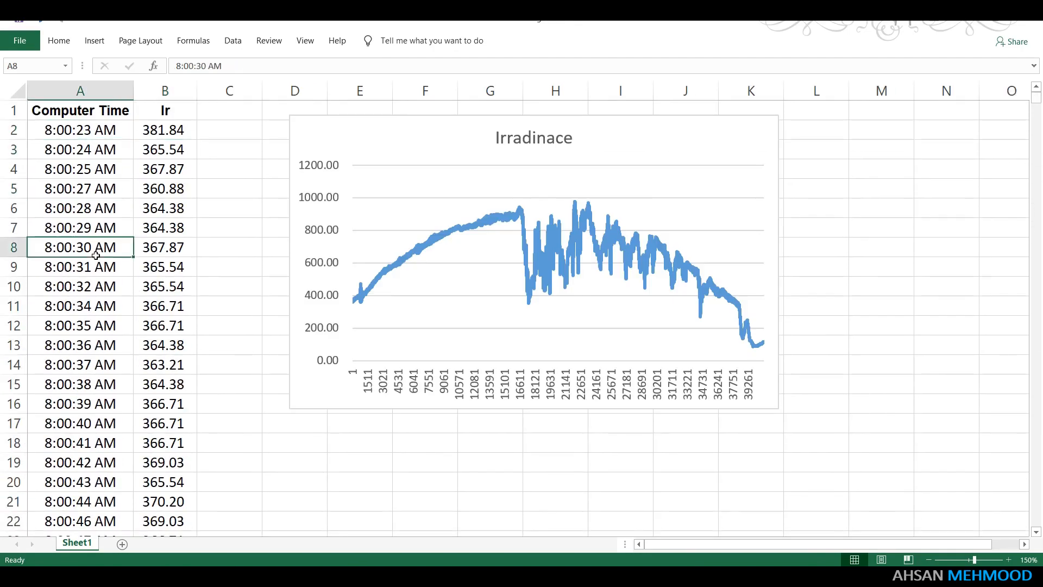
{"action": "left_click", "coordinate": [168, 136]}
{"action": "left_click", "coordinate": [177, 234]}
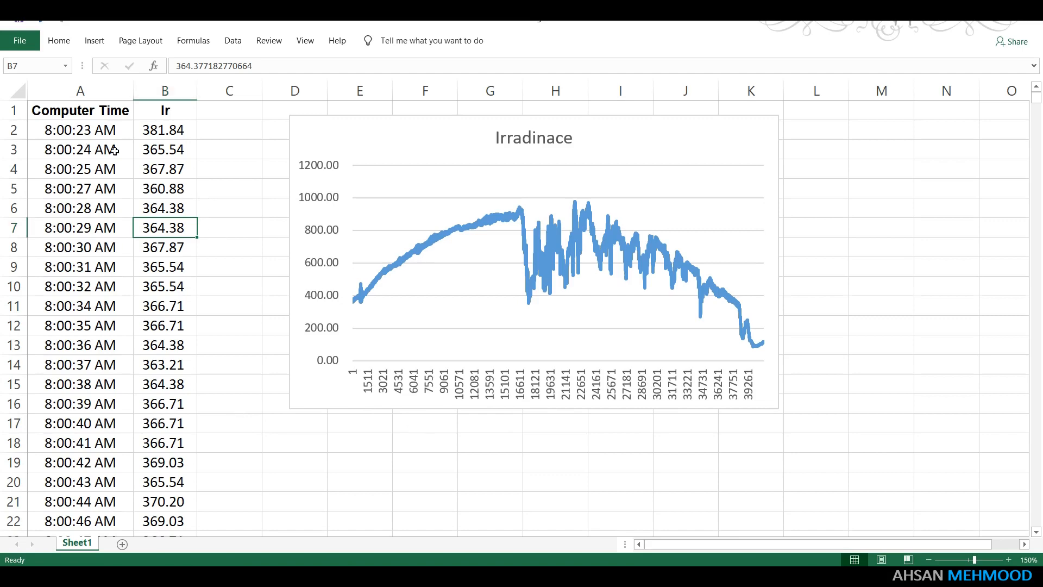
{"action": "left_click", "coordinate": [118, 210]}
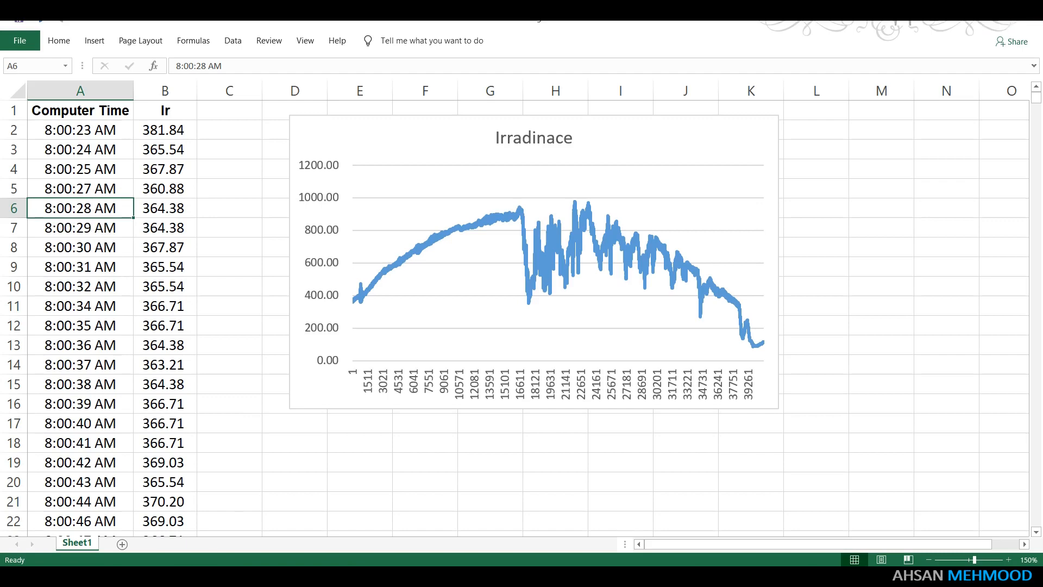
Open the workbook "Irradiance Profile - Integer based" from the project folder and dismiss the Office licence notice.
{"action": "left_click", "coordinate": [184, 576]}
{"action": "left_click", "coordinate": [239, 516]}
{"action": "double_click", "coordinate": [239, 126]}
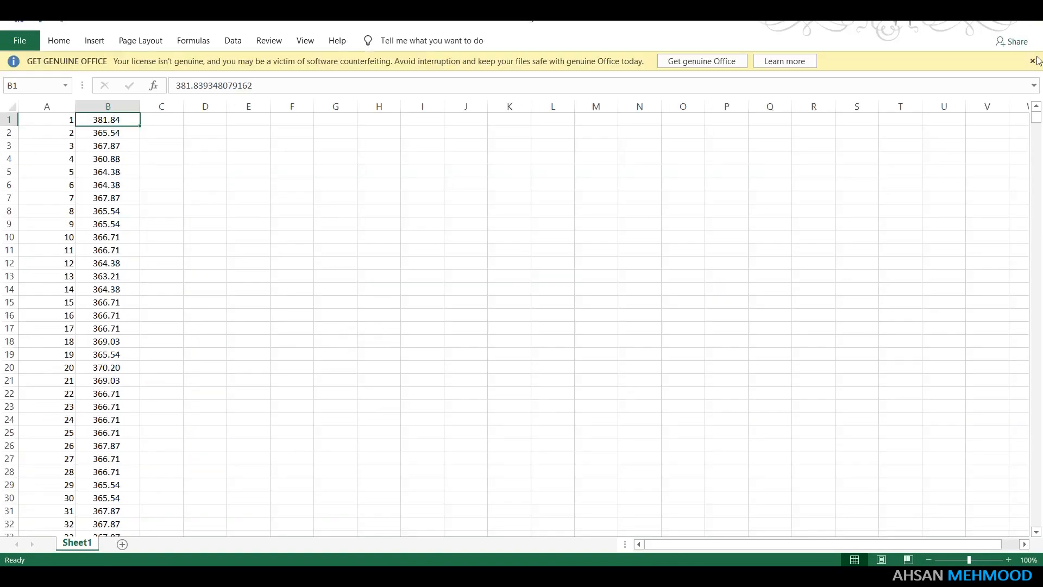
{"action": "left_click", "coordinate": [1038, 62]}
{"action": "left_click", "coordinate": [981, 560]}
Examine the integer index in column A and the irradiance data in column B from the first row to the last.
{"action": "left_click_drag", "start_coordinate": [153, 124], "coordinate": [150, 494]}
{"action": "key", "text": "ctrl+Down"}
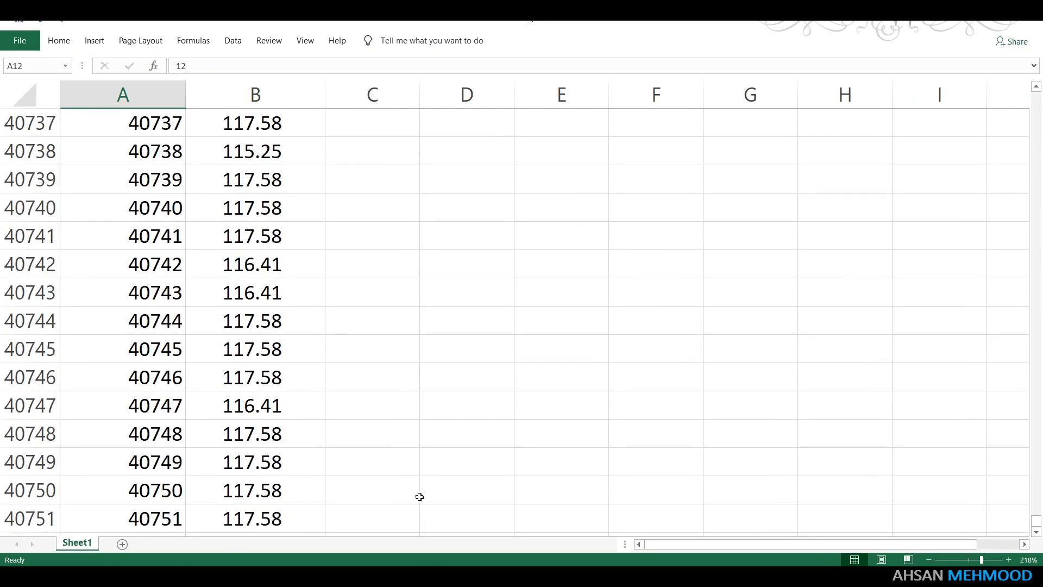
{"action": "key", "text": "ctrl+Up"}
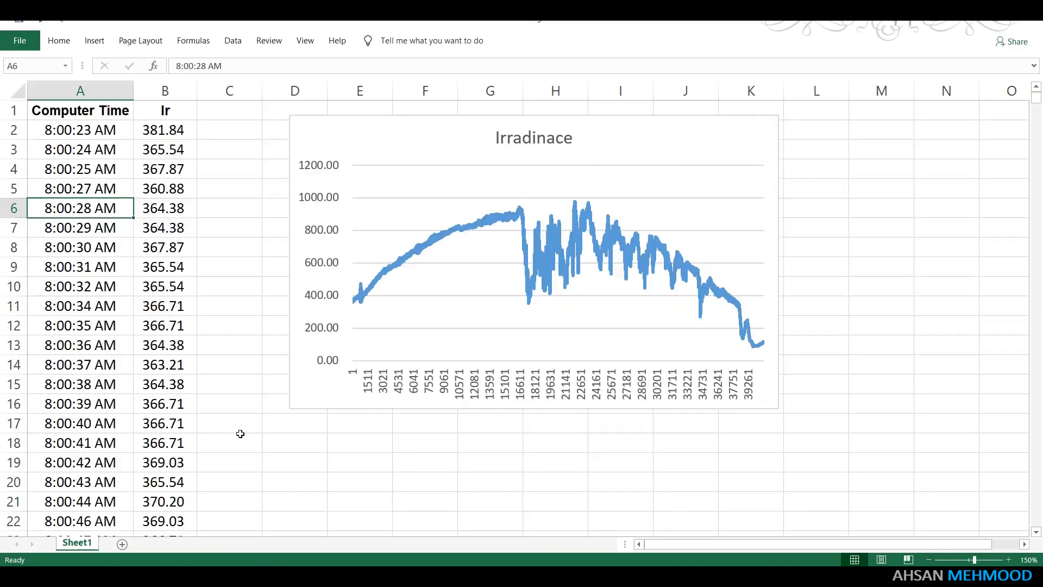
{"action": "key", "text": "ctrl+Up"}
{"action": "key", "text": "ctrl+Right"}
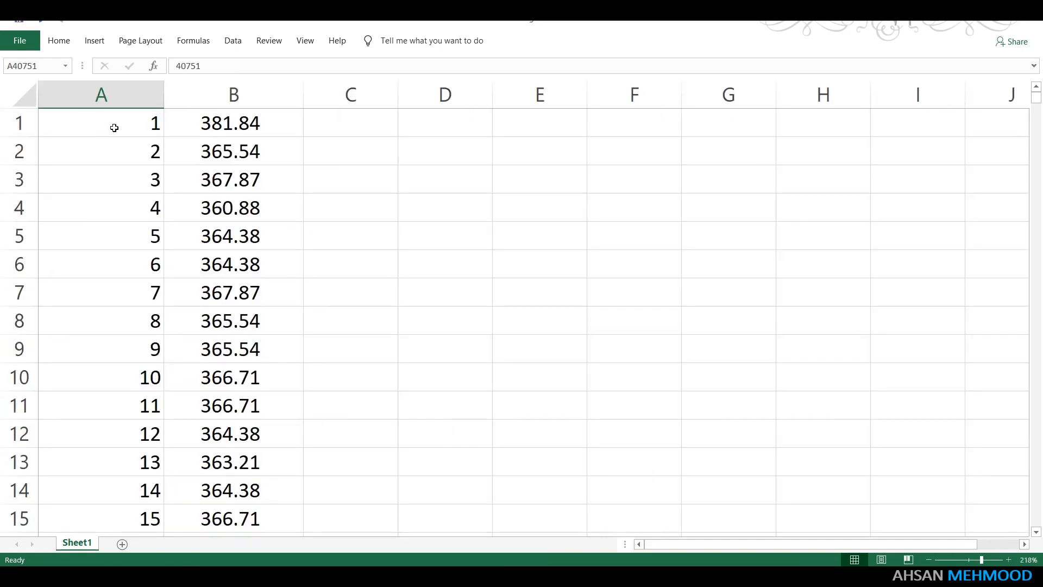
{"action": "left_click", "coordinate": [209, 128]}
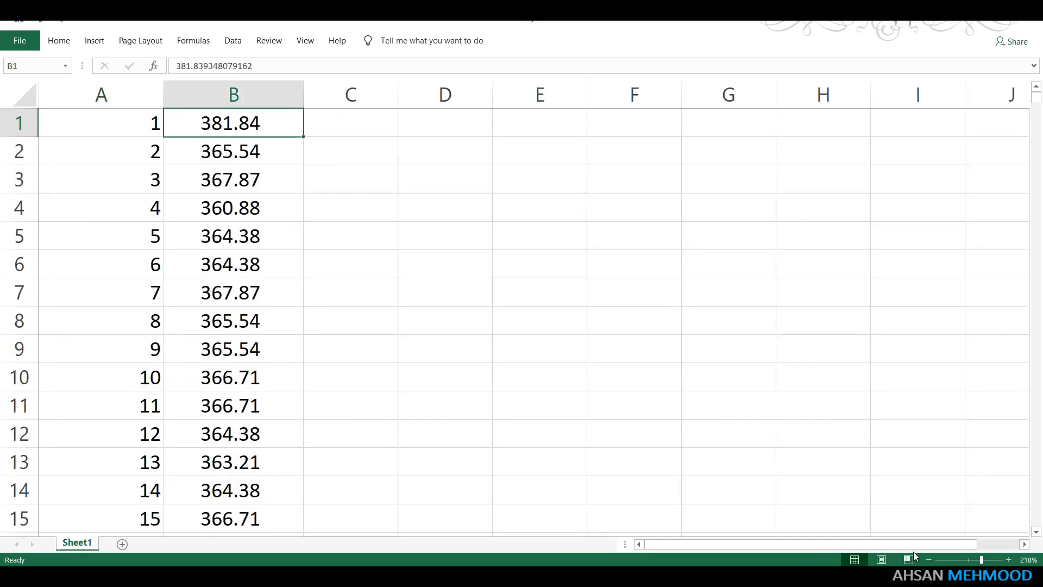
{"action": "scroll", "coordinate": [124, 156], "scroll_direction": "down", "scroll_amount": 2, "text": "ctrl"}
{"action": "left_click", "coordinate": [130, 118]}
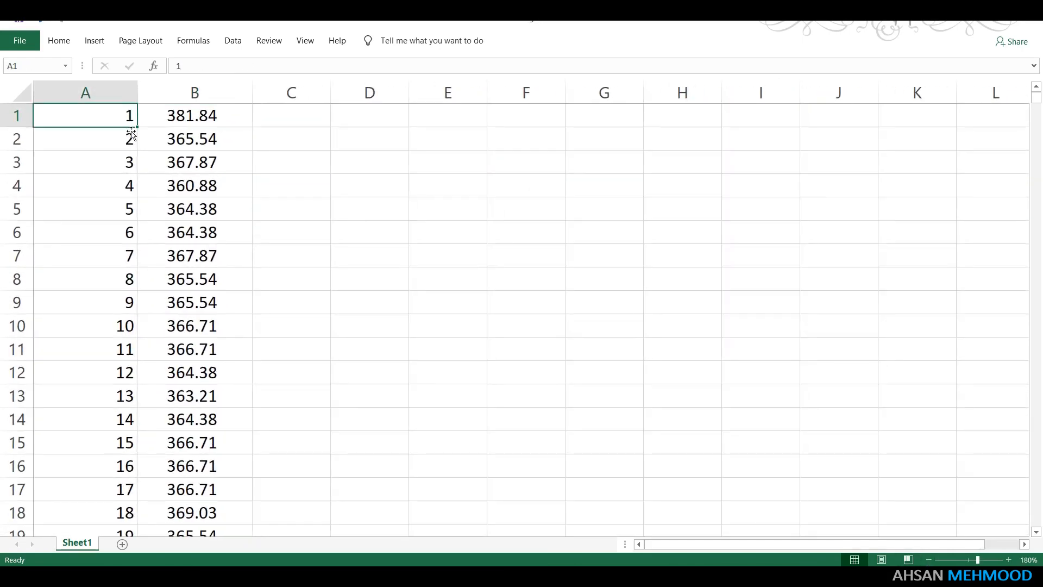
{"action": "left_click", "coordinate": [146, 112]}
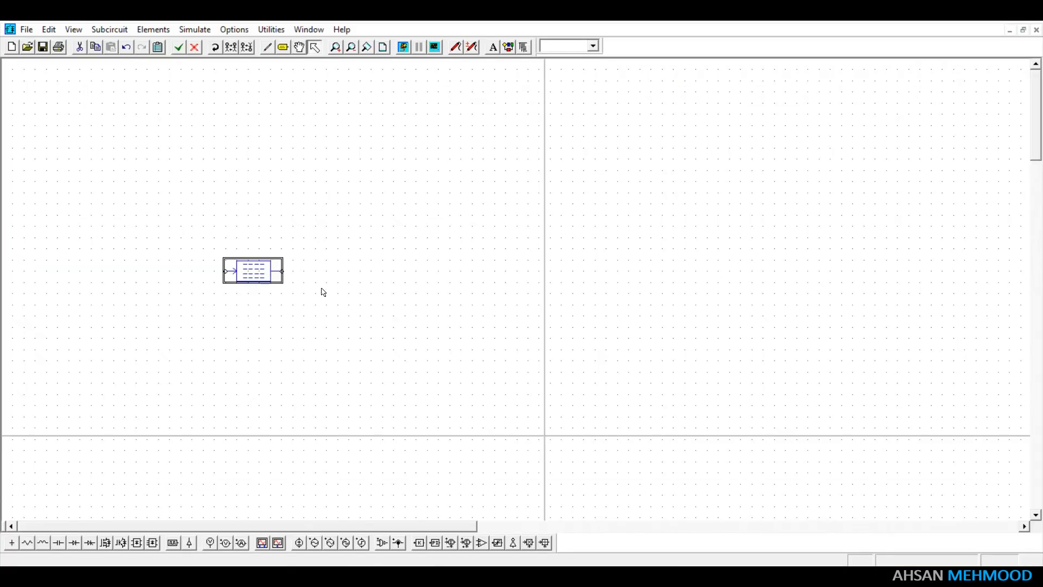
Deselect the Lookup Table block, return to the integer-based workbook in Excel, and review how column A's indices pair with column B's values.
{"action": "left_click", "coordinate": [323, 292]}
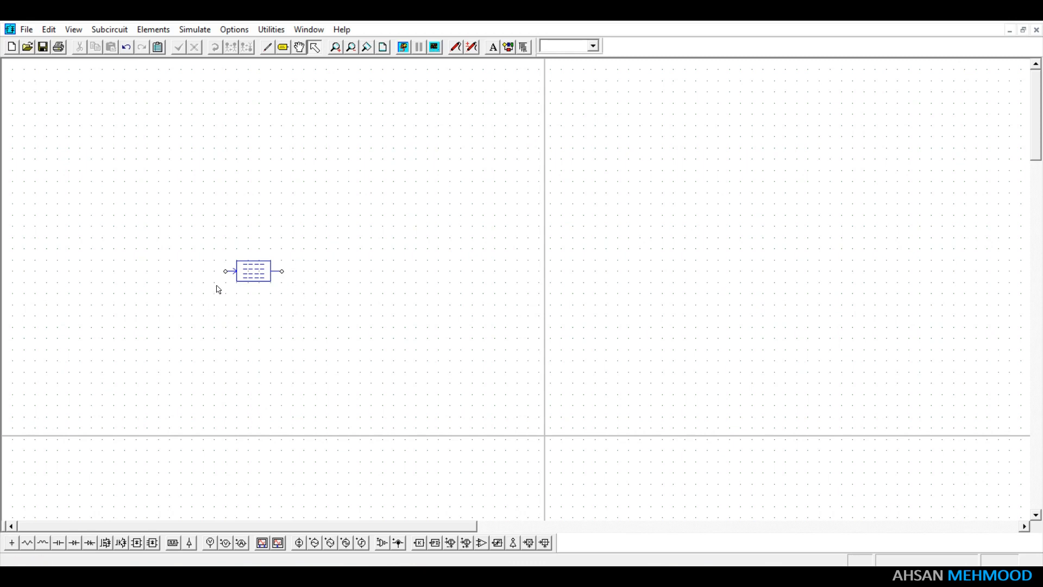
{"action": "mouse_move", "coordinate": [380, 576]}
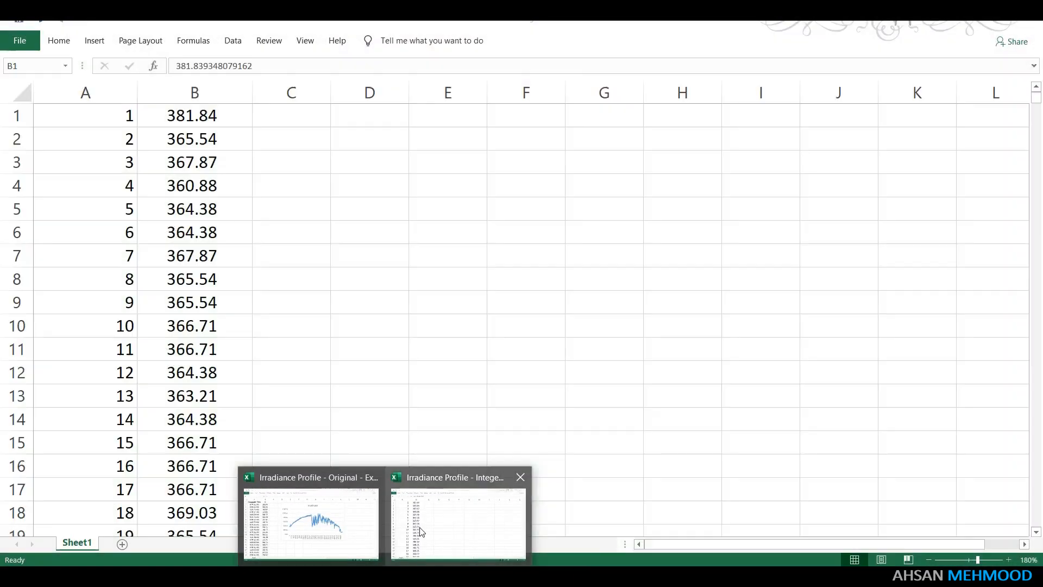
{"action": "left_click", "coordinate": [364, 544]}
{"action": "left_click_drag", "start_coordinate": [120, 115], "coordinate": [119, 512]}
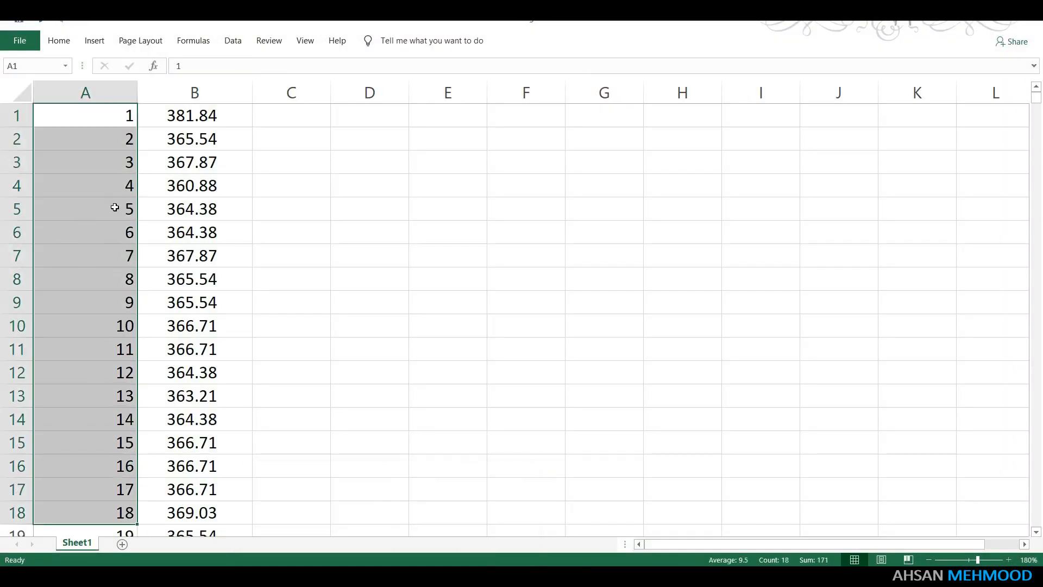
{"action": "left_click_drag", "start_coordinate": [206, 121], "coordinate": [231, 512]}
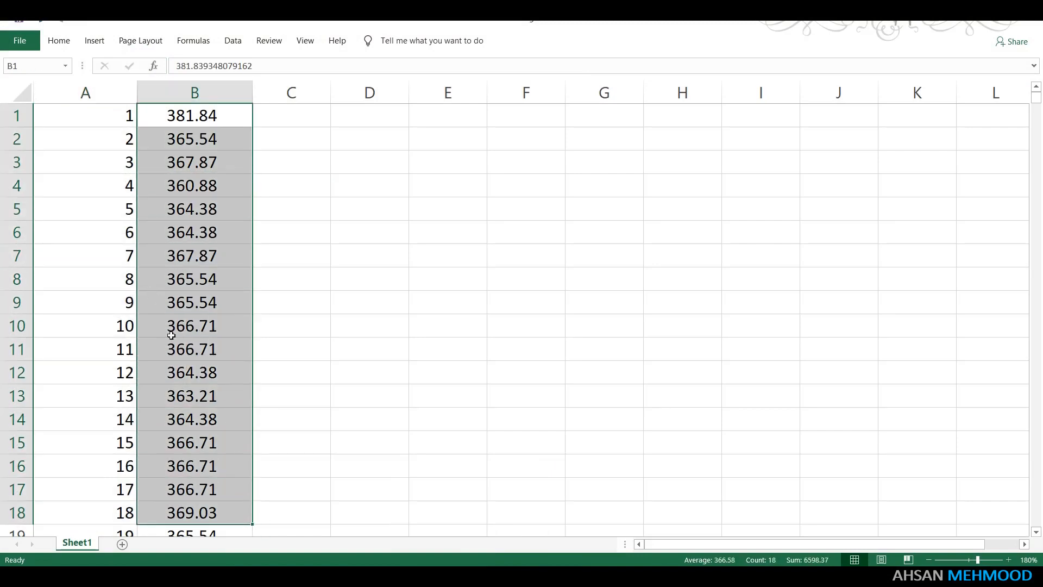
{"action": "left_click", "coordinate": [80, 377]}
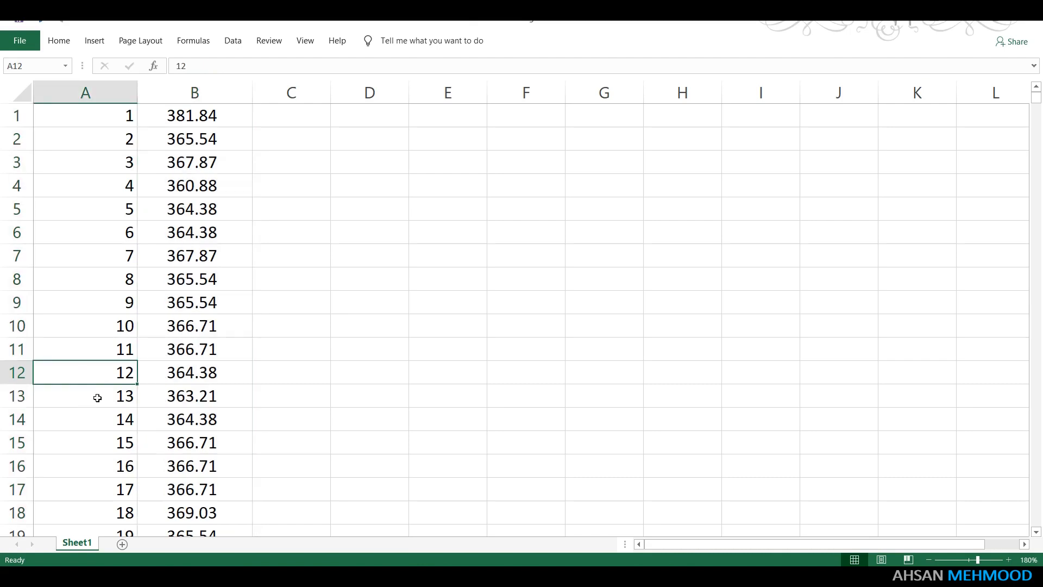
{"action": "left_click", "coordinate": [230, 379]}
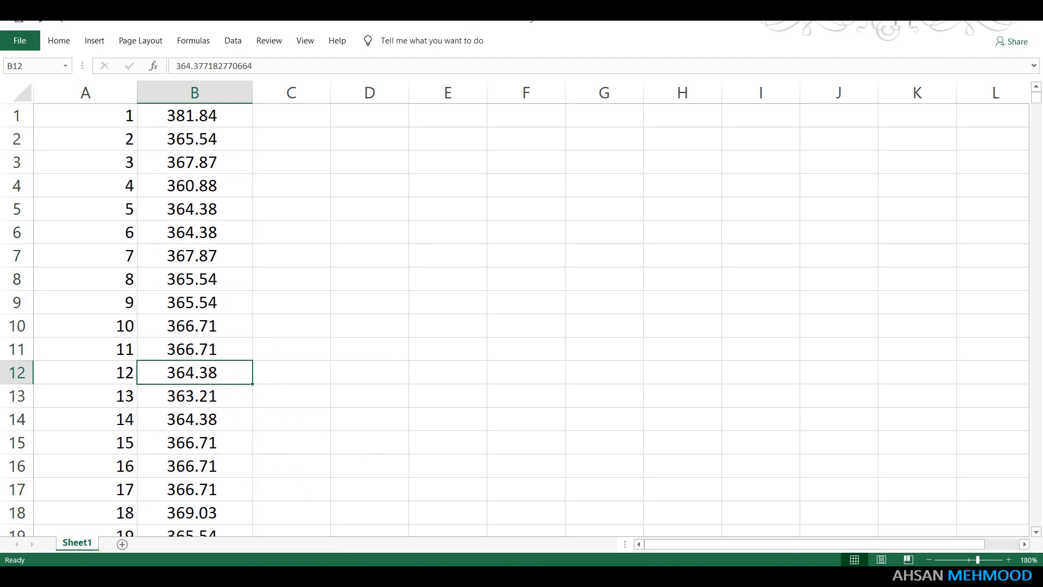
Switch to File Explorer and check the file type of "Irradiance Profile - Integer based" in its properties.
{"action": "mouse_move", "coordinate": [183, 554]}
{"action": "left_click", "coordinate": [109, 516]}
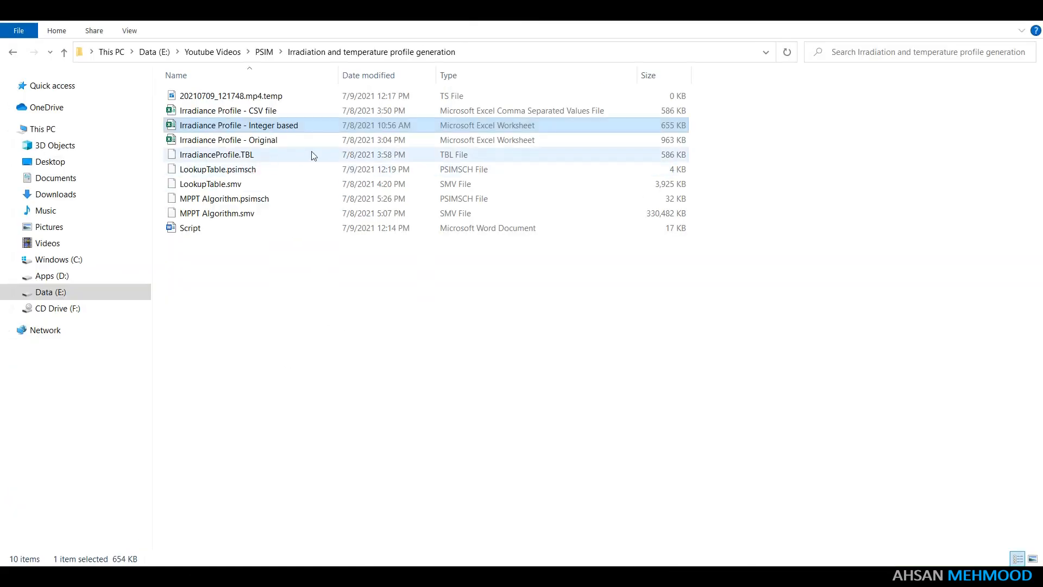
{"action": "right_click", "coordinate": [225, 127]}
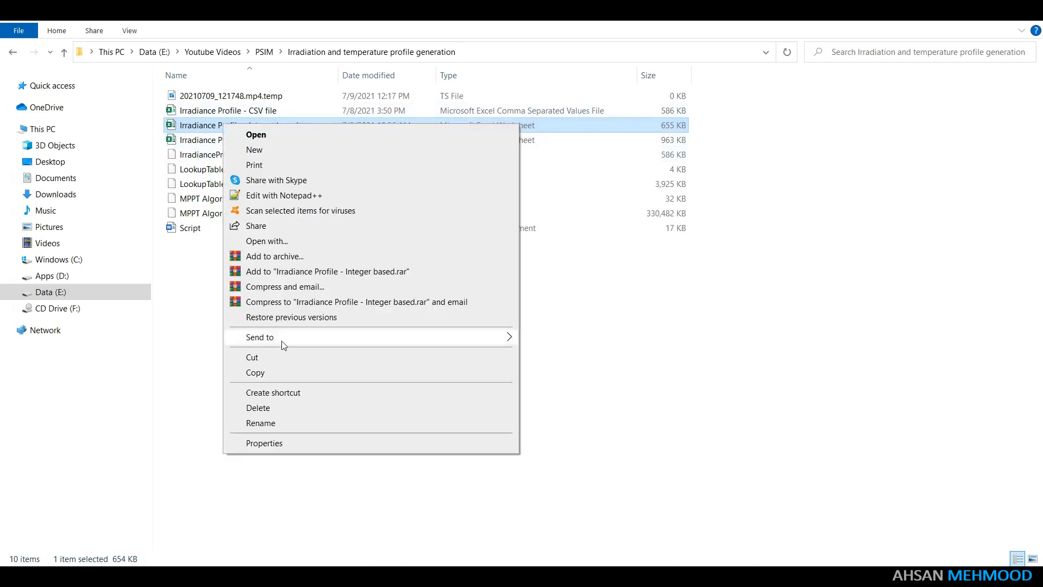
{"action": "left_click", "coordinate": [260, 443]}
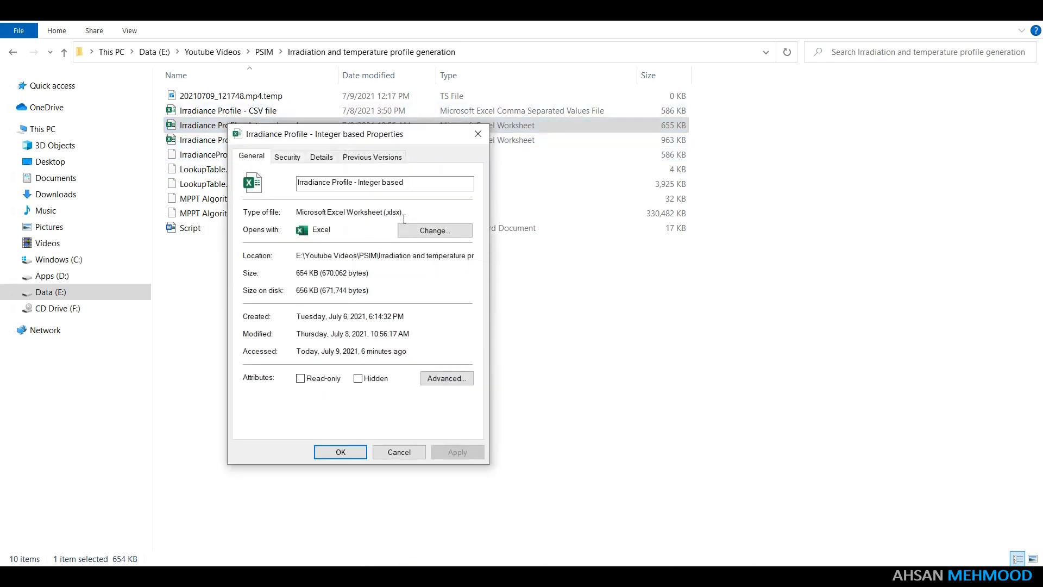
{"action": "left_click_drag", "start_coordinate": [404, 219], "coordinate": [385, 221]}
{"action": "left_click", "coordinate": [407, 219]}
{"action": "left_click", "coordinate": [389, 450]}
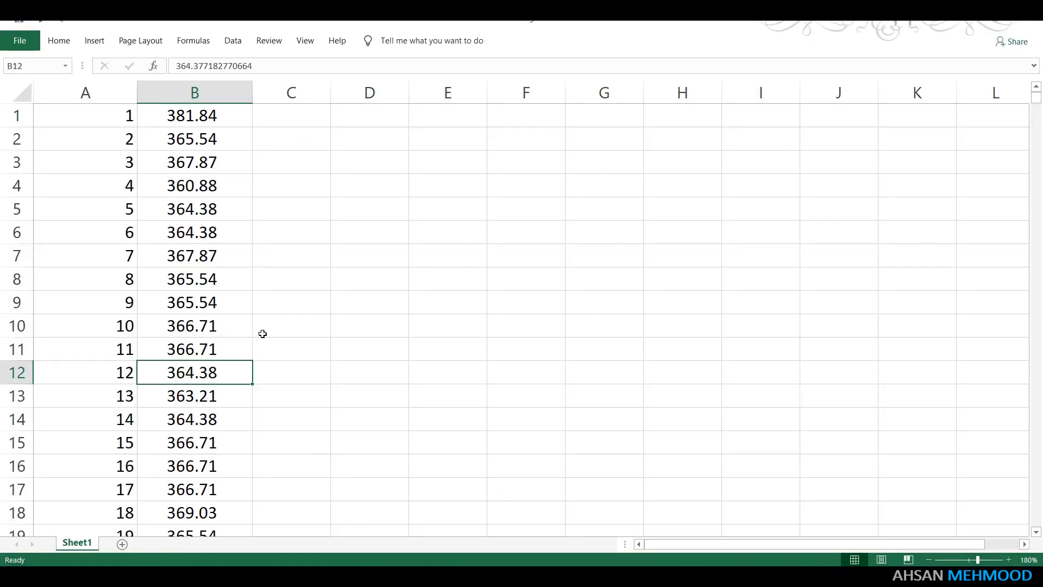
Save the workbook in CSV (Comma delimited) format over "Irradiance Profile - CSV file" in the project folder, keeping the CSV format.
{"action": "left_click", "coordinate": [19, 40]}
{"action": "left_click", "coordinate": [49, 224]}
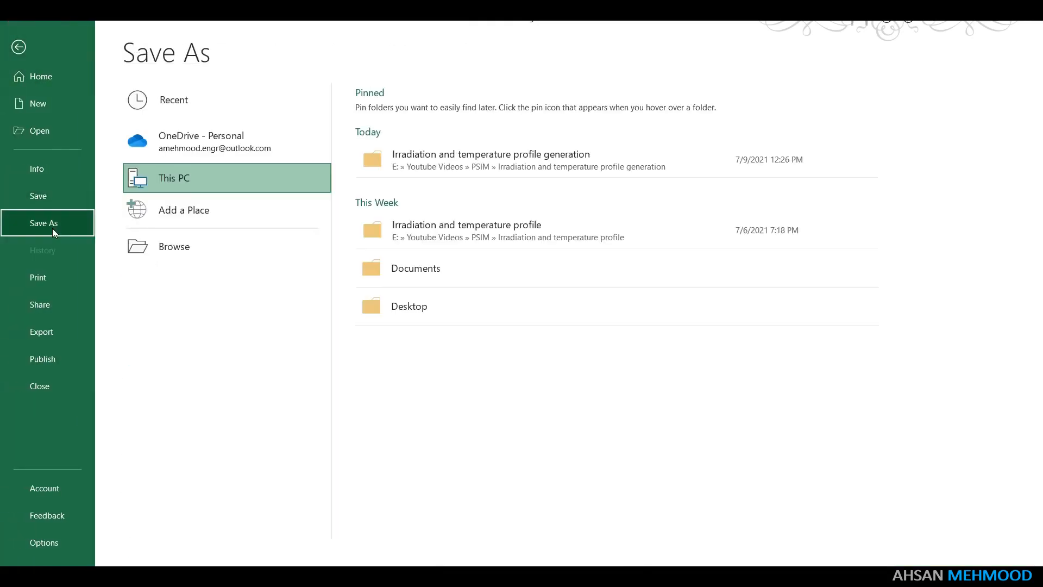
{"action": "left_click", "coordinate": [489, 159]}
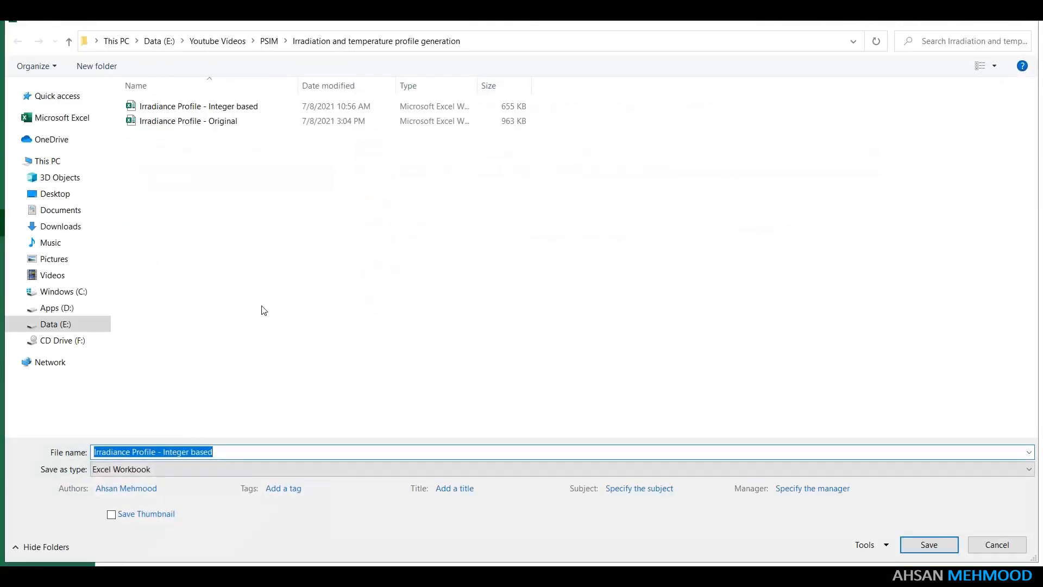
{"action": "left_click", "coordinate": [198, 469]}
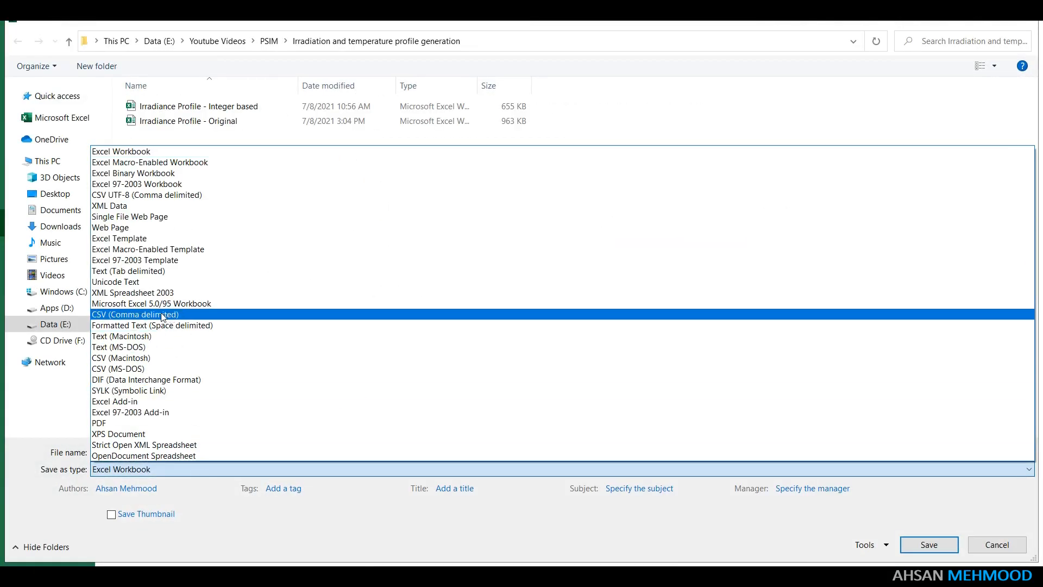
{"action": "left_click", "coordinate": [187, 315]}
{"action": "left_click", "coordinate": [221, 106]}
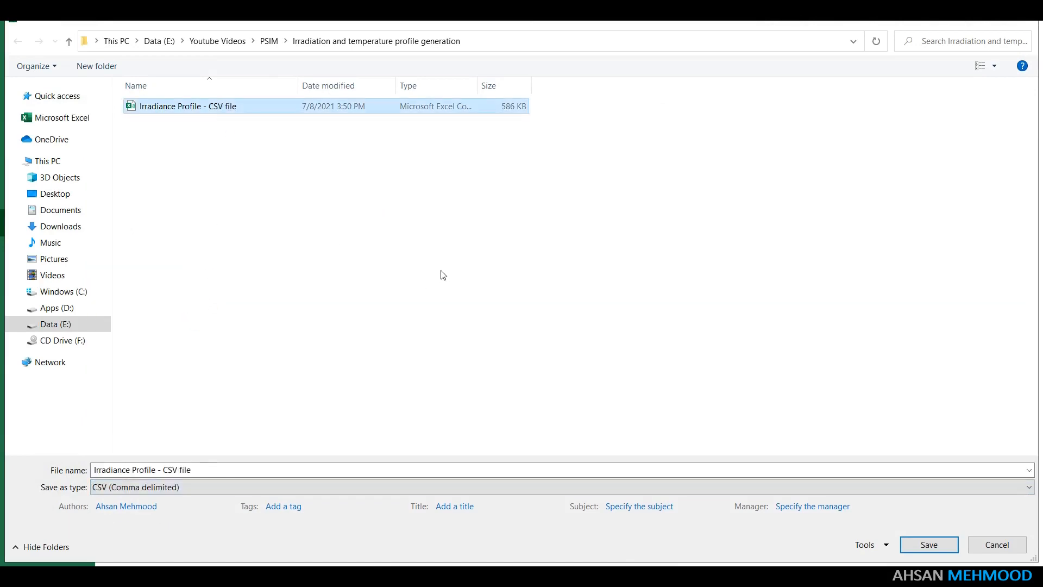
{"action": "left_click", "coordinate": [903, 544]}
{"action": "left_click", "coordinate": [548, 297]}
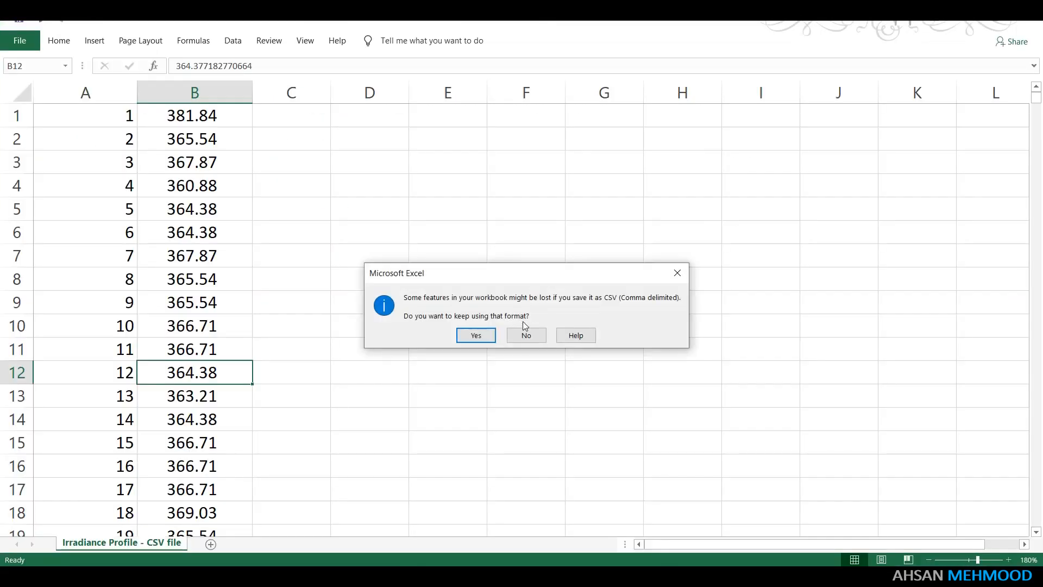
{"action": "left_click", "coordinate": [476, 335]}
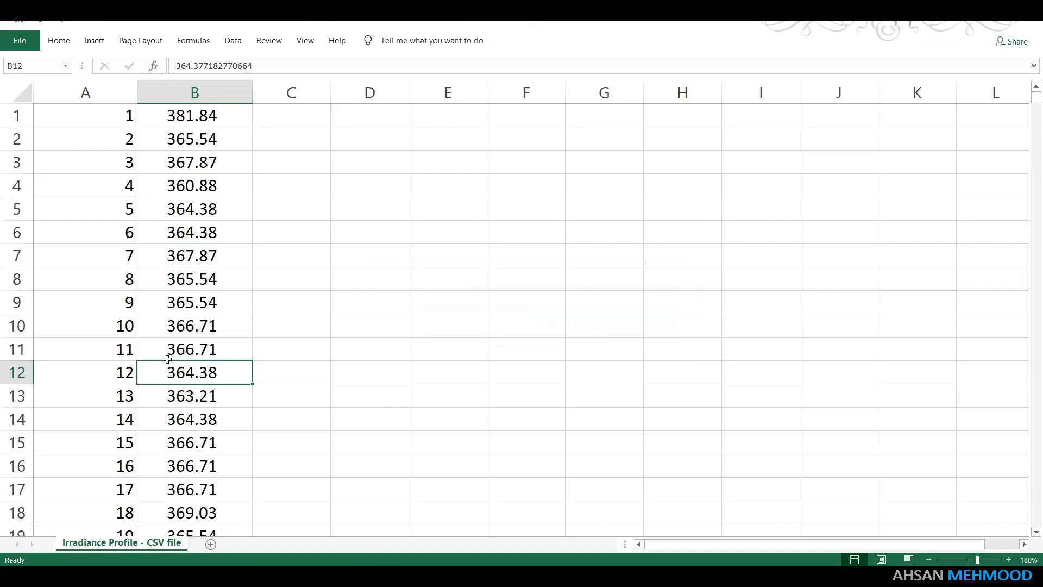
Leave Excel and open "Irradiance Profile - CSV file" from the project folder in a maximized Notepad window.
{"action": "left_click", "coordinate": [1027, 25]}
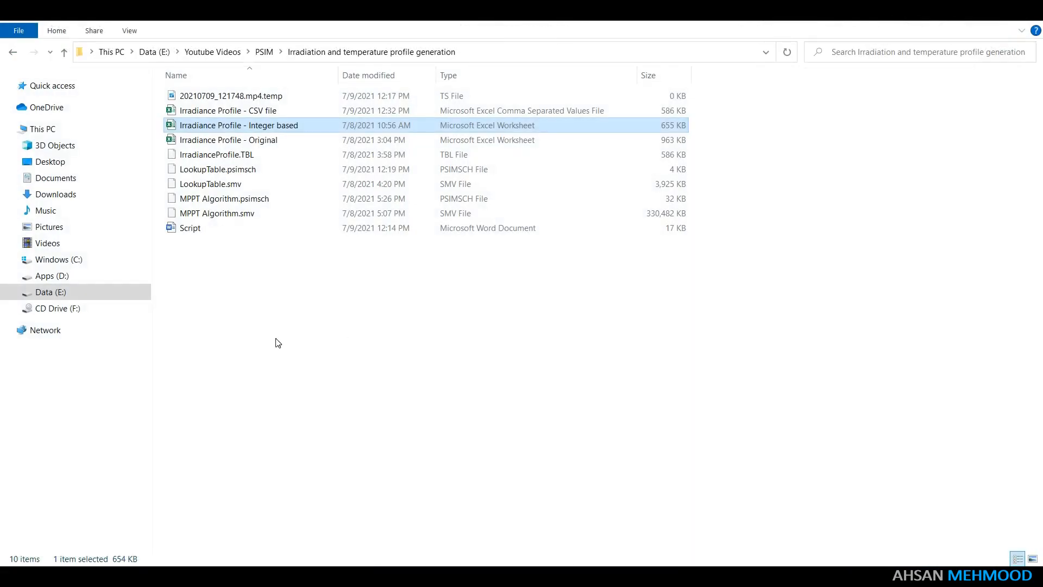
{"action": "left_click", "coordinate": [266, 113]}
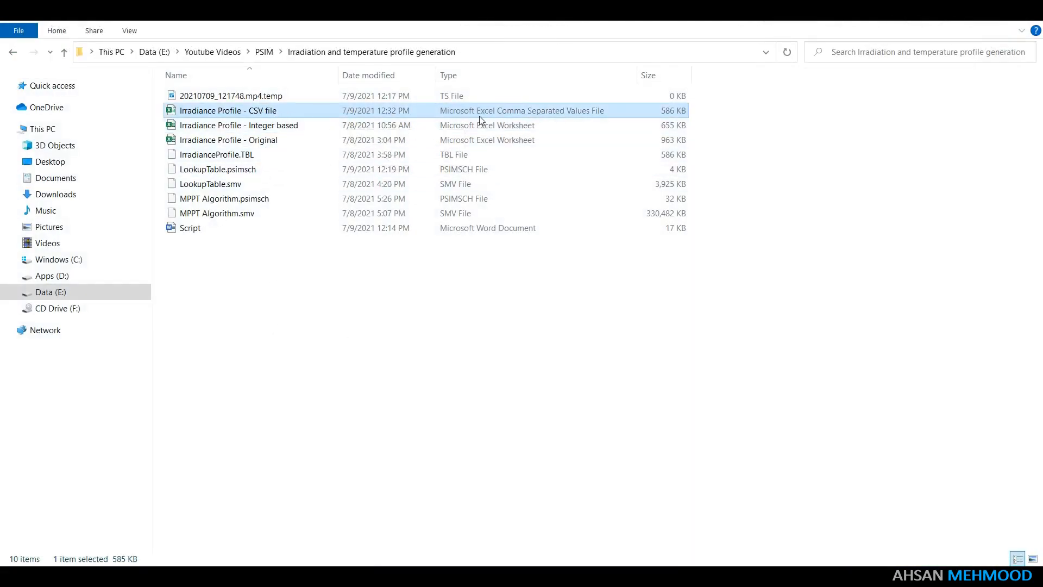
{"action": "right_click", "coordinate": [236, 110]}
{"action": "mouse_move", "coordinate": [321, 226]}
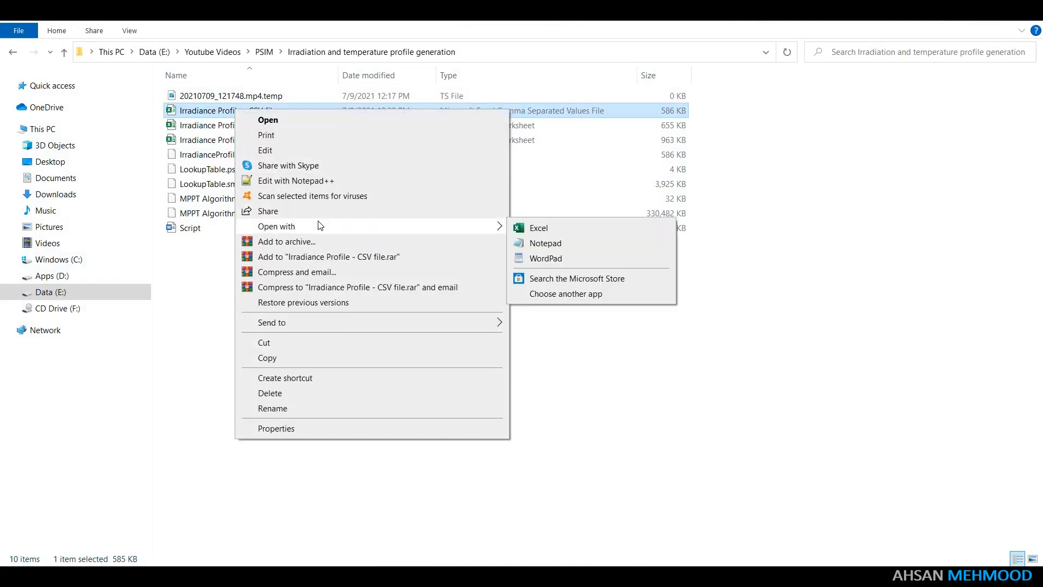
{"action": "left_click", "coordinate": [565, 248]}
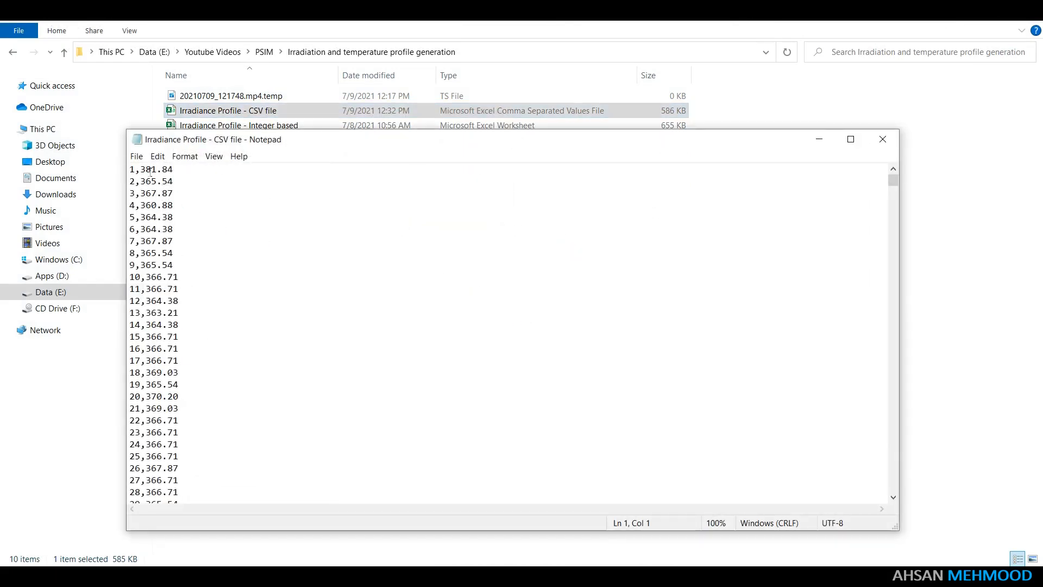
{"action": "left_click", "coordinate": [851, 139]}
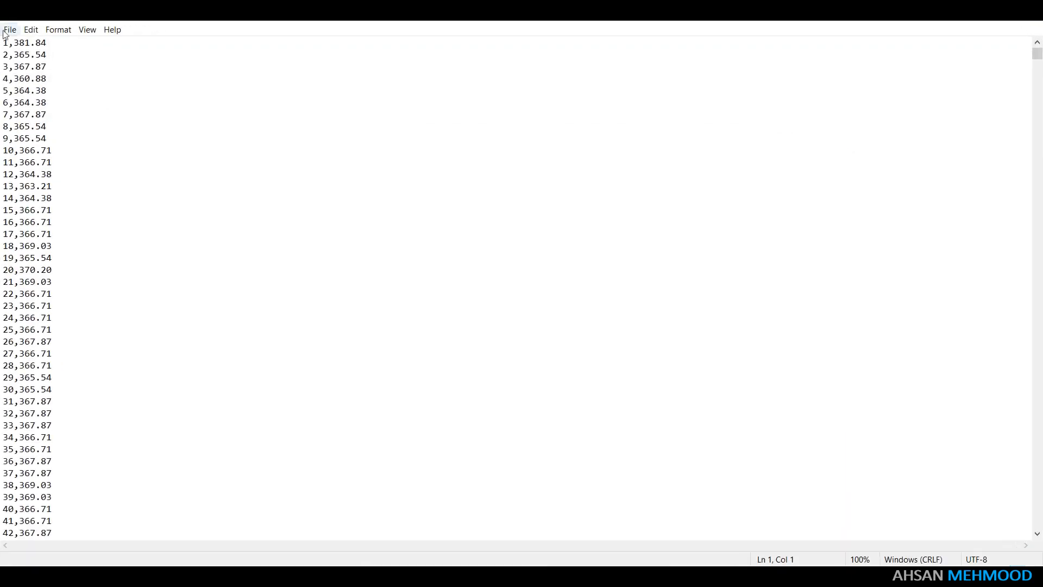
Start saving a copy of the comma-separated text in the project folder with the file type set to All Files.
{"action": "left_click", "coordinate": [10, 29]}
{"action": "left_click", "coordinate": [32, 95]}
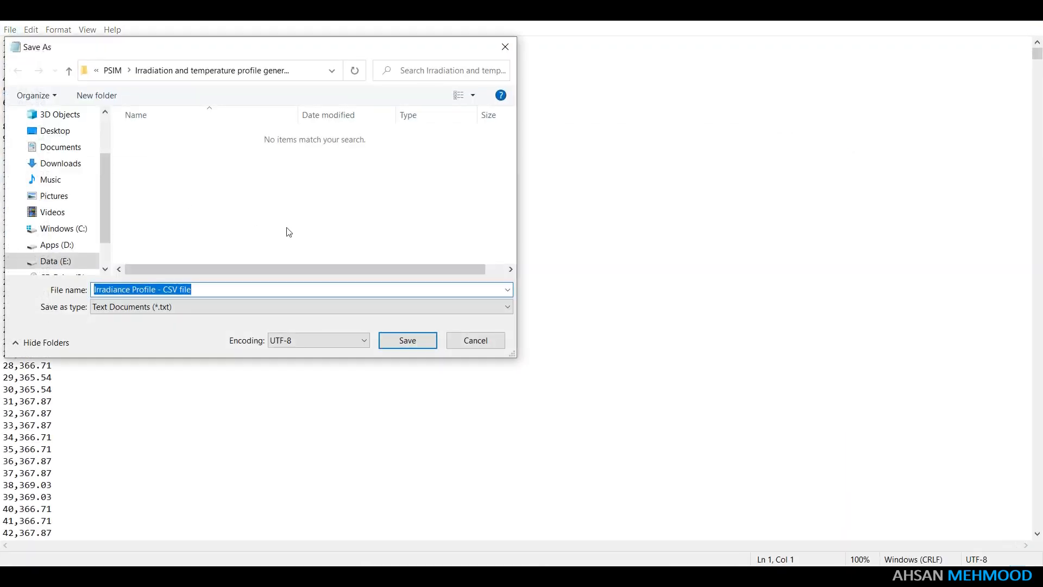
{"action": "double_click", "coordinate": [257, 55]}
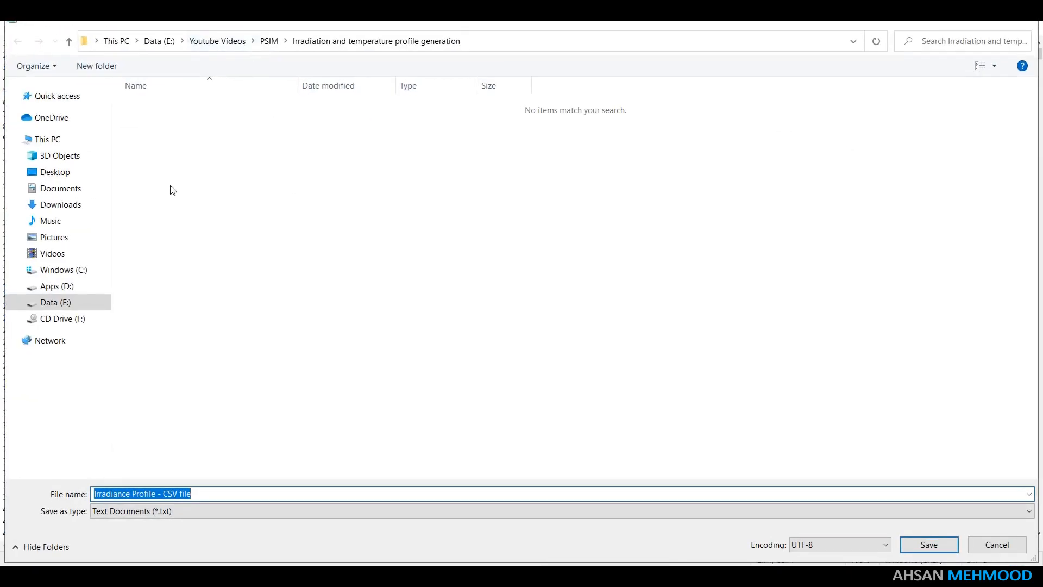
{"action": "left_click", "coordinate": [185, 511]}
{"action": "left_click", "coordinate": [140, 536]}
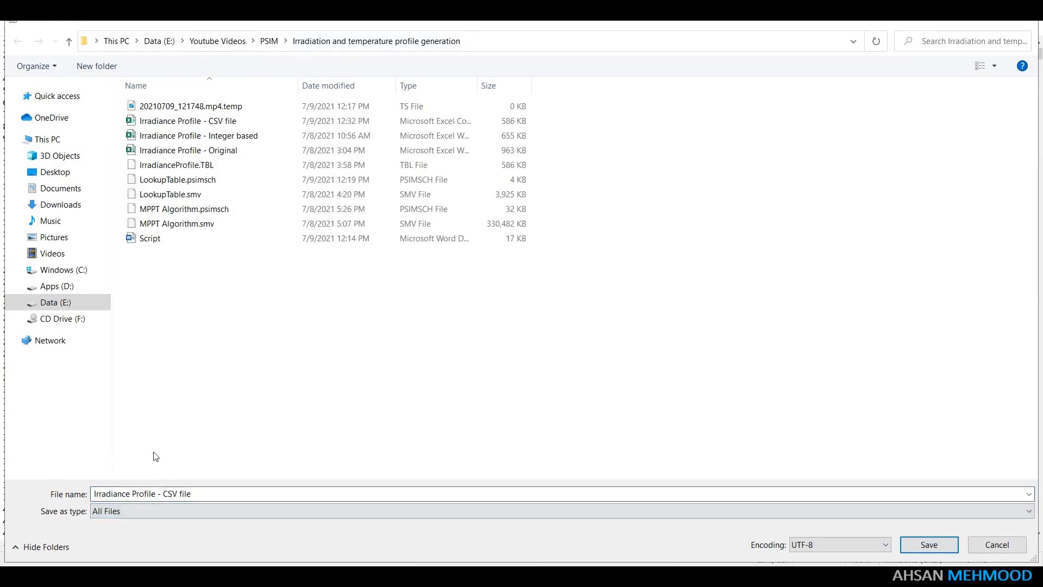
Name the copy IrradianceProfile.TBL, with the .TBL extension, and save it over the existing table file.
{"action": "left_click", "coordinate": [174, 171]}
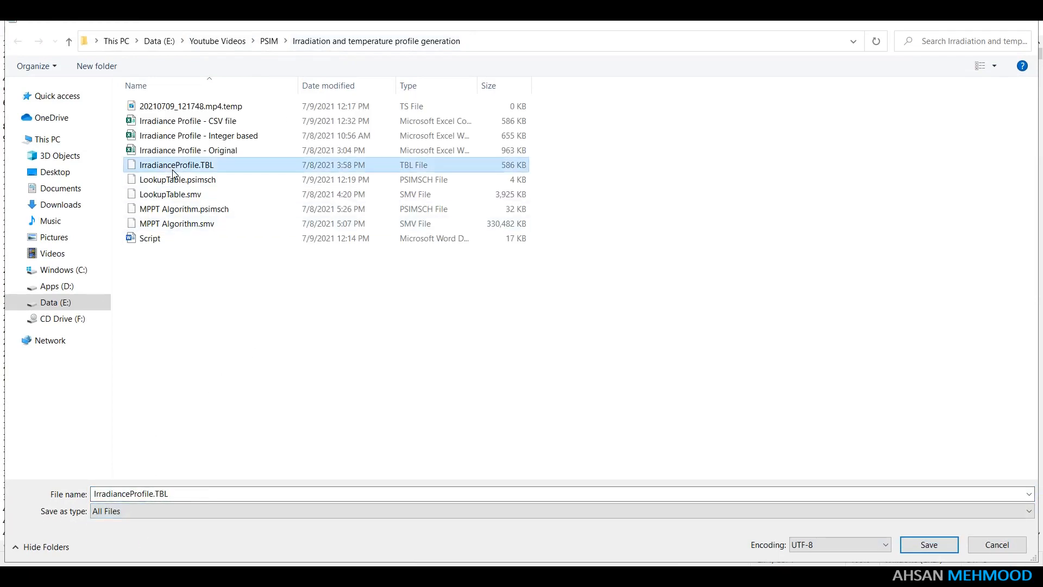
{"action": "left_click", "coordinate": [158, 495]}
{"action": "key", "text": "ctrl+c"}
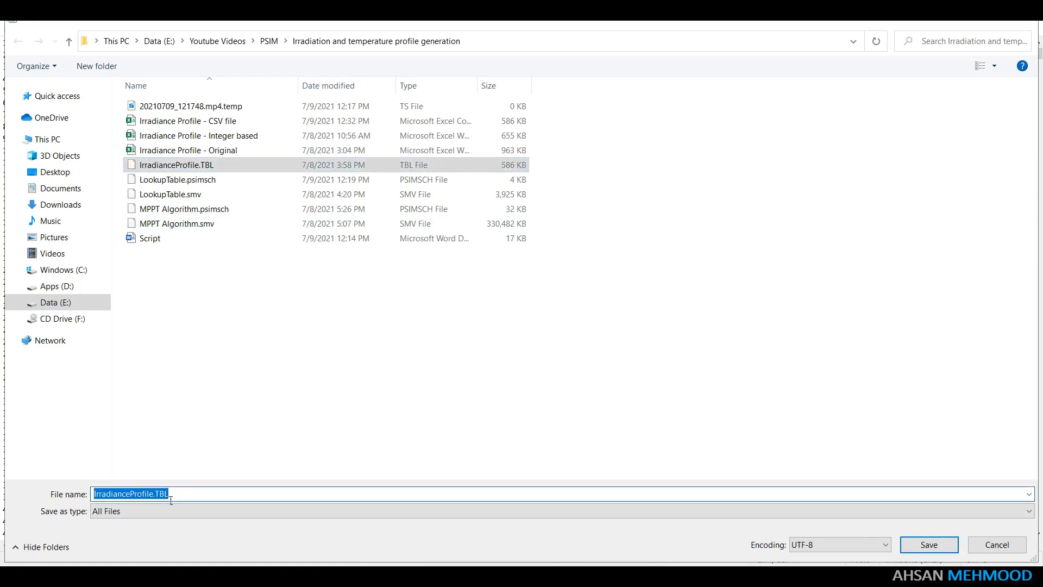
{"action": "key", "text": "End"}
{"action": "key", "text": "shift+Left"}
{"action": "key", "text": "shift+Left"}
{"action": "key", "text": "shift+Left"}
{"action": "key", "text": "shift+Left"}
{"action": "key", "text": "shift+Left"}
{"action": "left_click", "coordinate": [155, 435]}
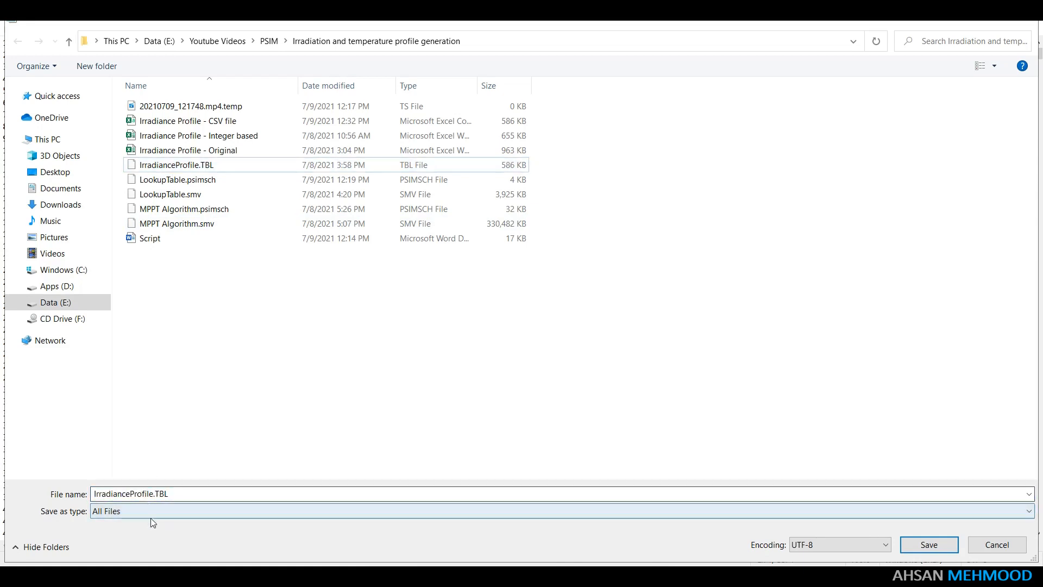
{"action": "left_click", "coordinate": [929, 544]}
{"action": "left_click", "coordinate": [557, 293]}
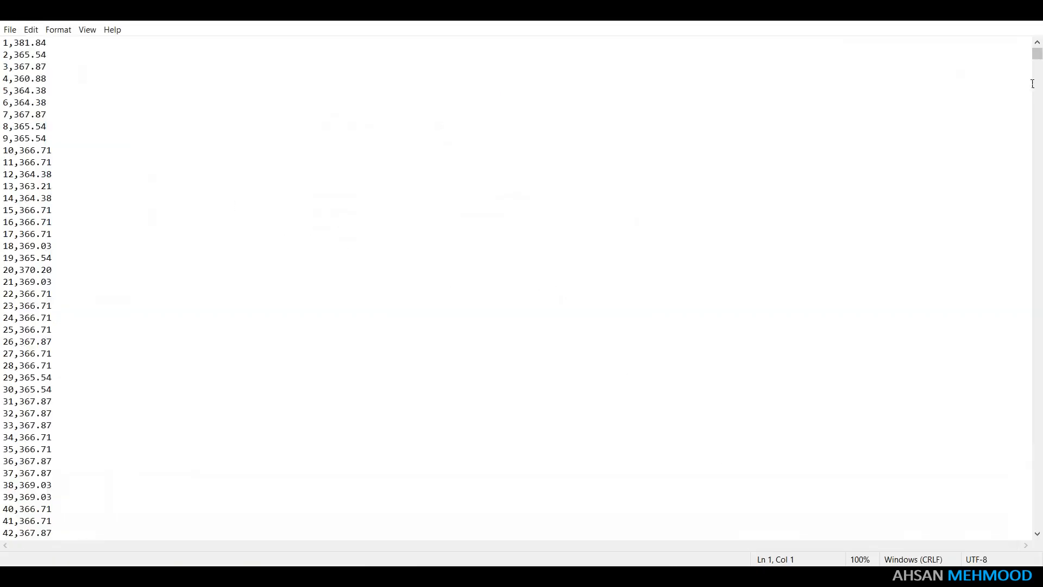
Close Notepad and copy the full file name IrradianceProfile.TBL in File Explorer.
{"action": "left_click", "coordinate": [1022, 22]}
{"action": "left_click", "coordinate": [251, 158]}
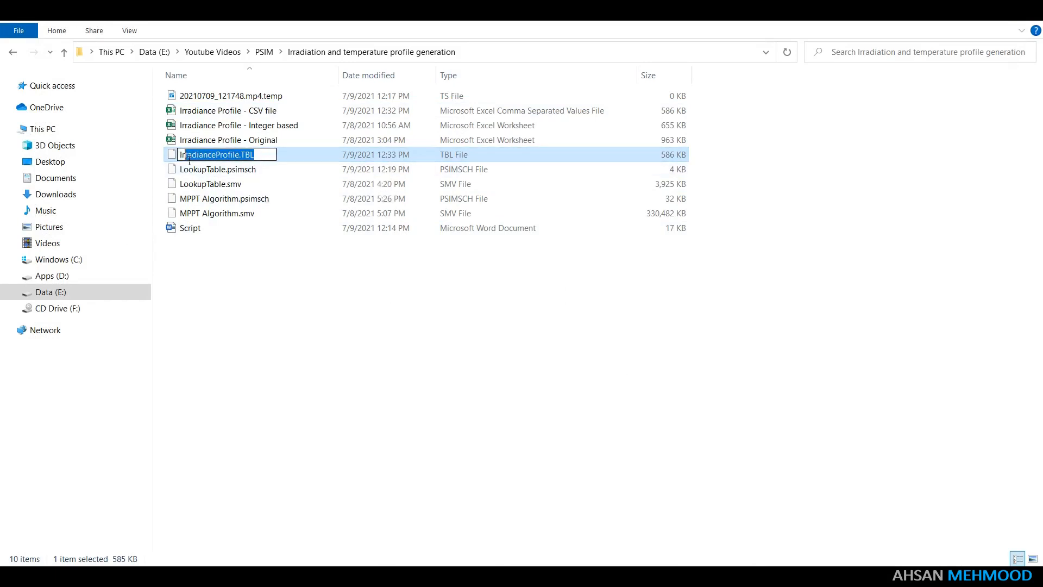
{"action": "left_click", "coordinate": [285, 337]}
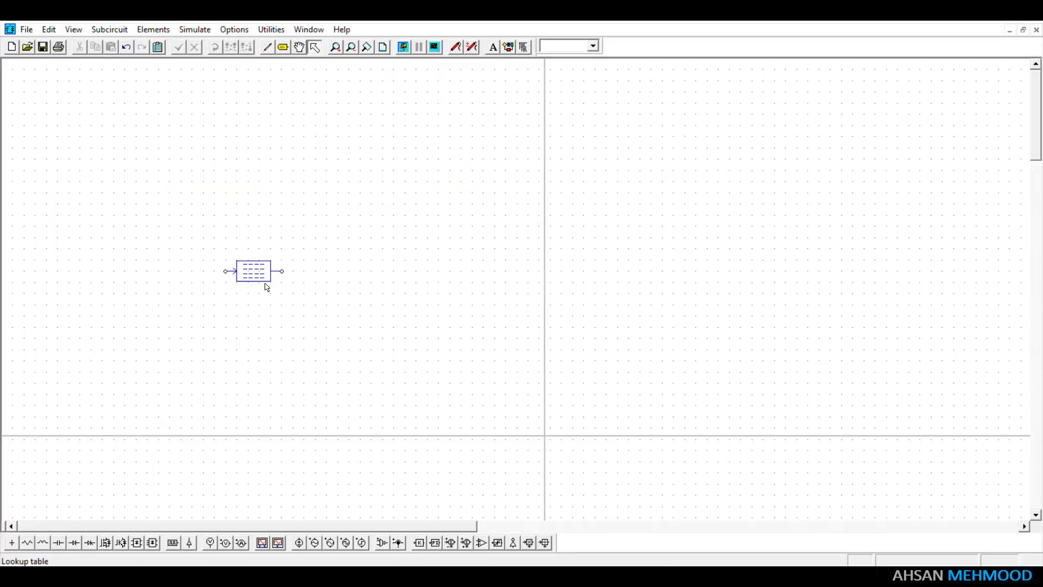
Switch to PSIM and set the Lookup Table block's file name to IrradianceProfile.TBL.
{"action": "double_click", "coordinate": [267, 277]}
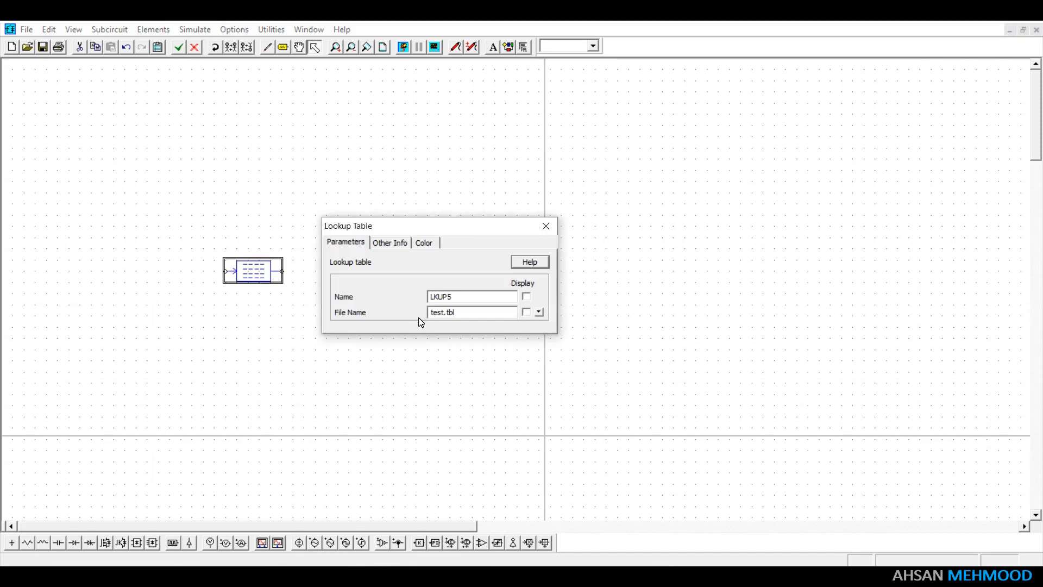
{"action": "double_click", "coordinate": [442, 316]}
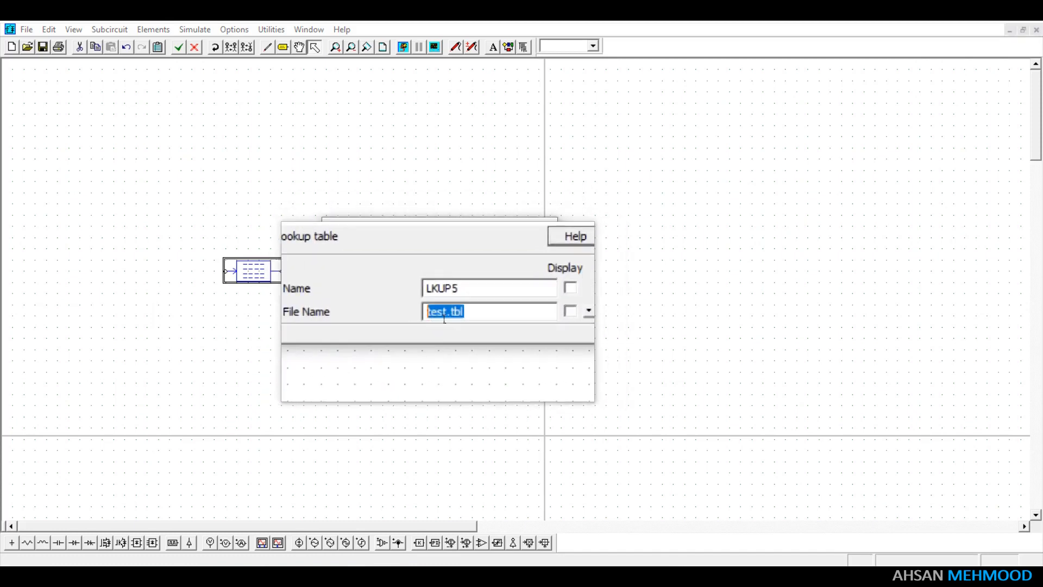
{"action": "right_click", "coordinate": [445, 319]}
{"action": "left_click", "coordinate": [475, 375]}
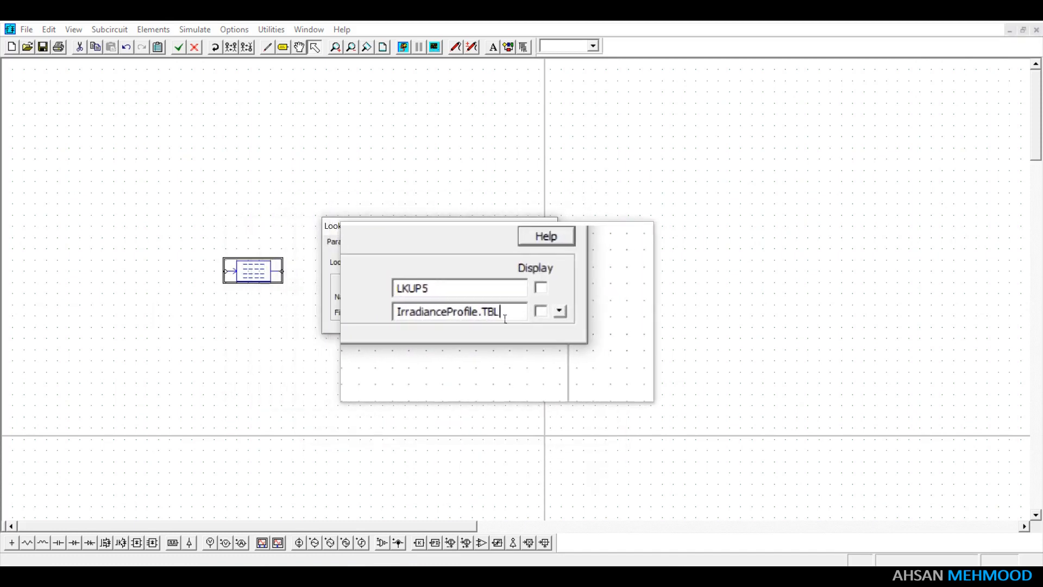
{"action": "left_click", "coordinate": [546, 226]}
{"action": "left_click", "coordinate": [464, 276]}
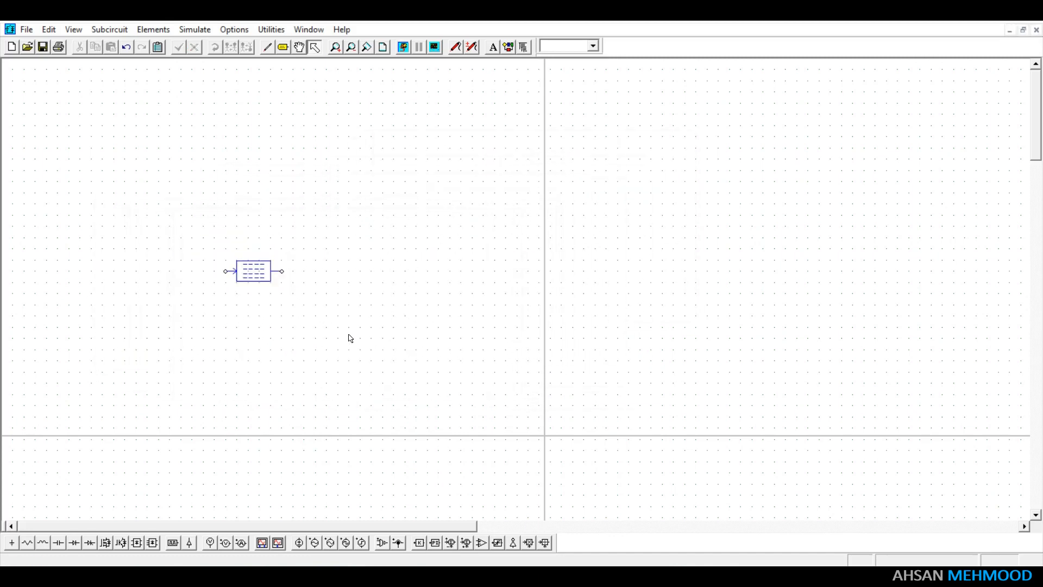
Place a Simulation Control element above and beside the Lookup Table block and set its total time to 1.
{"action": "left_click", "coordinate": [195, 30]}
{"action": "left_click", "coordinate": [233, 44]}
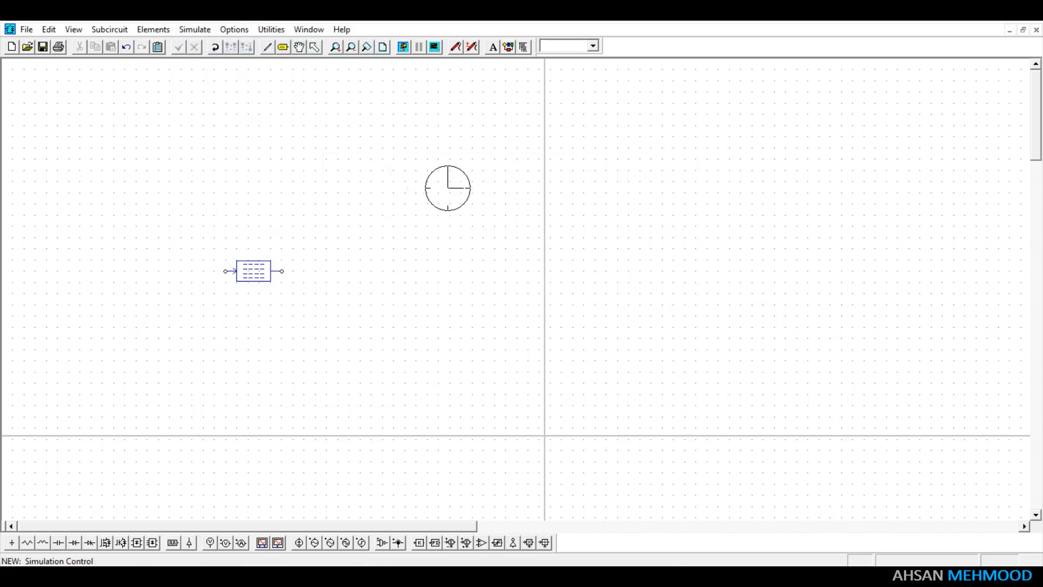
{"action": "left_click", "coordinate": [448, 187]}
{"action": "left_click", "coordinate": [414, 308]}
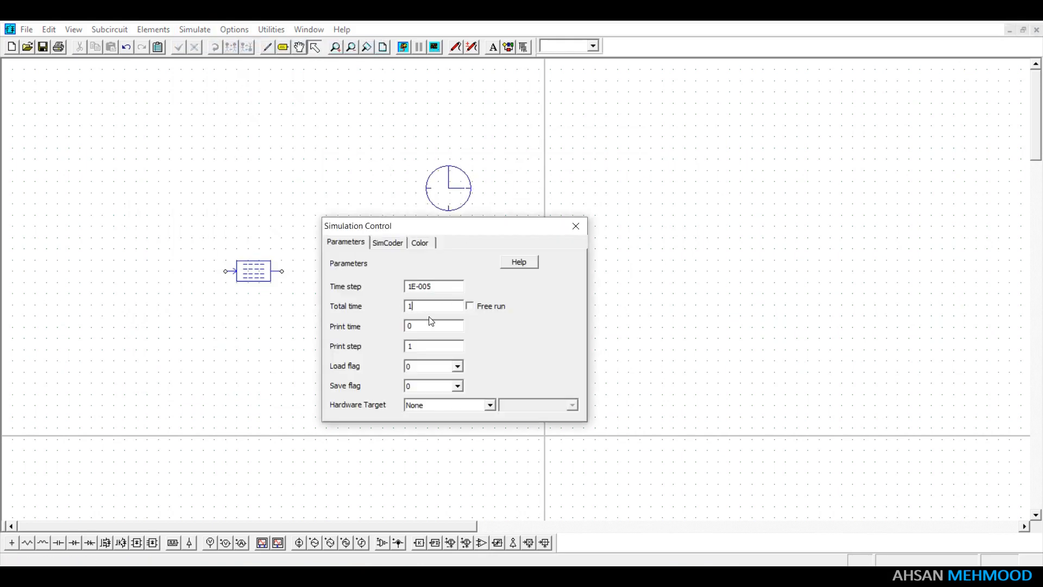
{"action": "left_click", "coordinate": [576, 226]}
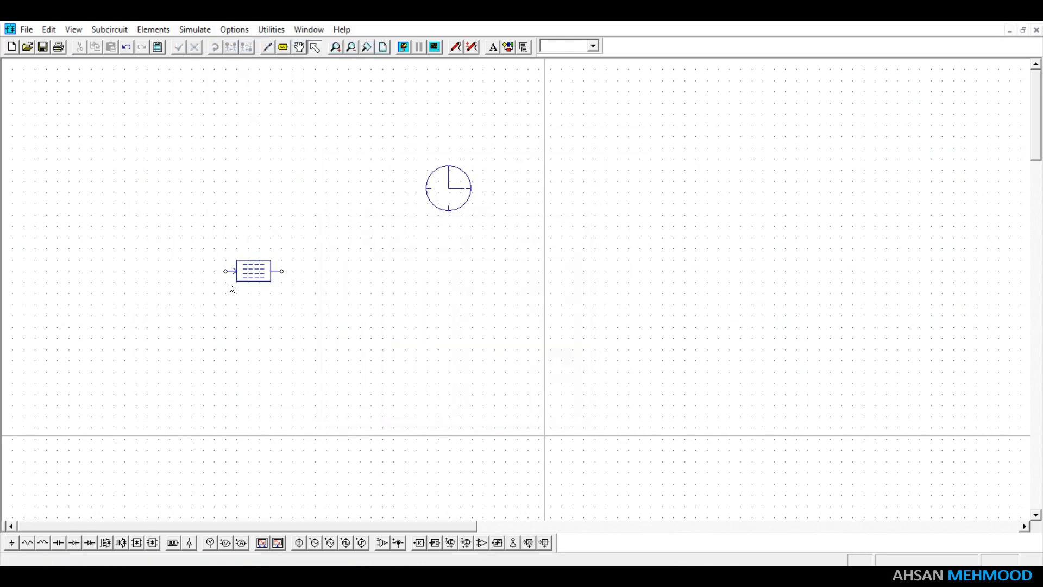
Add a grounded Math Function voltage source and connect it to the Lookup Table block's input.
{"action": "left_click", "coordinate": [154, 30]}
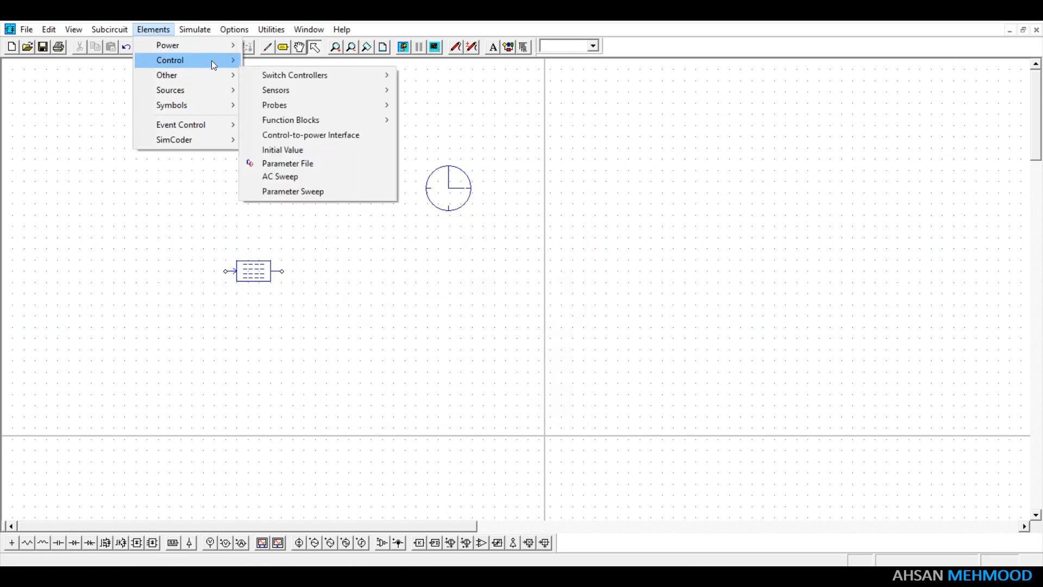
{"action": "mouse_move", "coordinate": [222, 90]}
{"action": "mouse_move", "coordinate": [272, 90]}
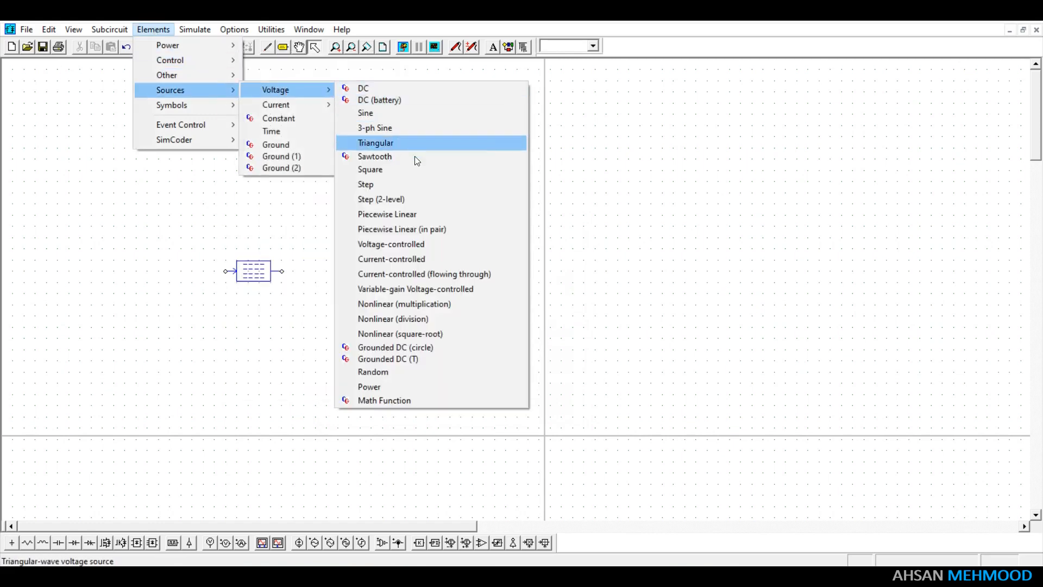
{"action": "left_click", "coordinate": [446, 400]}
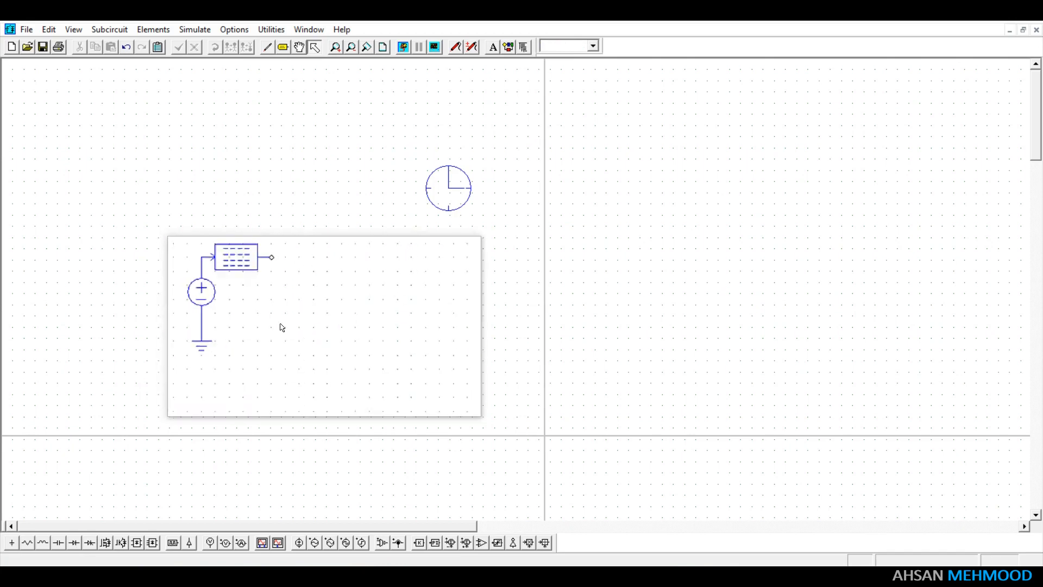
Set the Math Function voltage source's expression to 40751*t.
{"action": "double_click", "coordinate": [234, 310]}
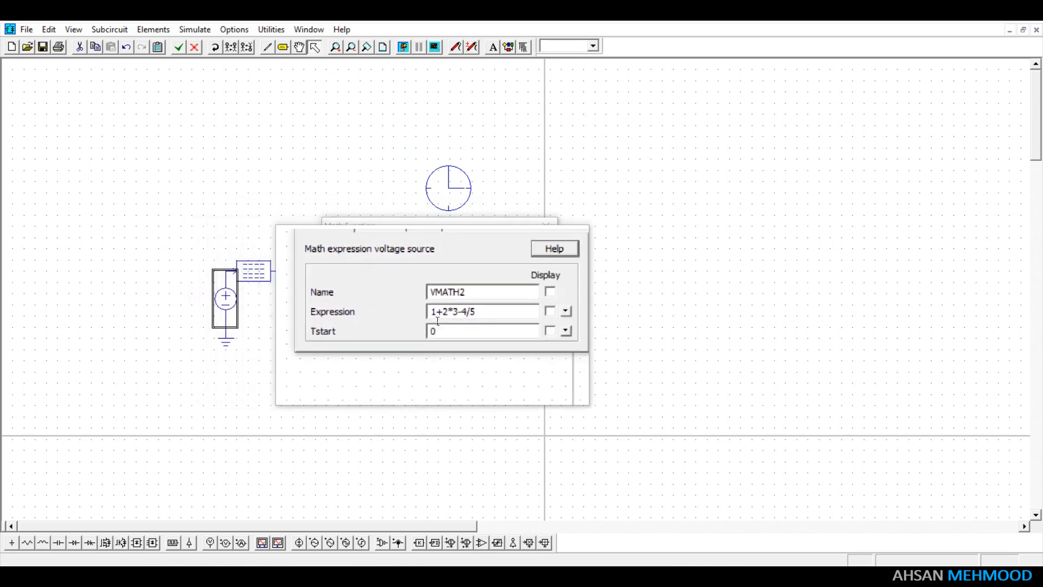
{"action": "left_click_drag", "start_coordinate": [474, 313], "coordinate": [435, 322]}
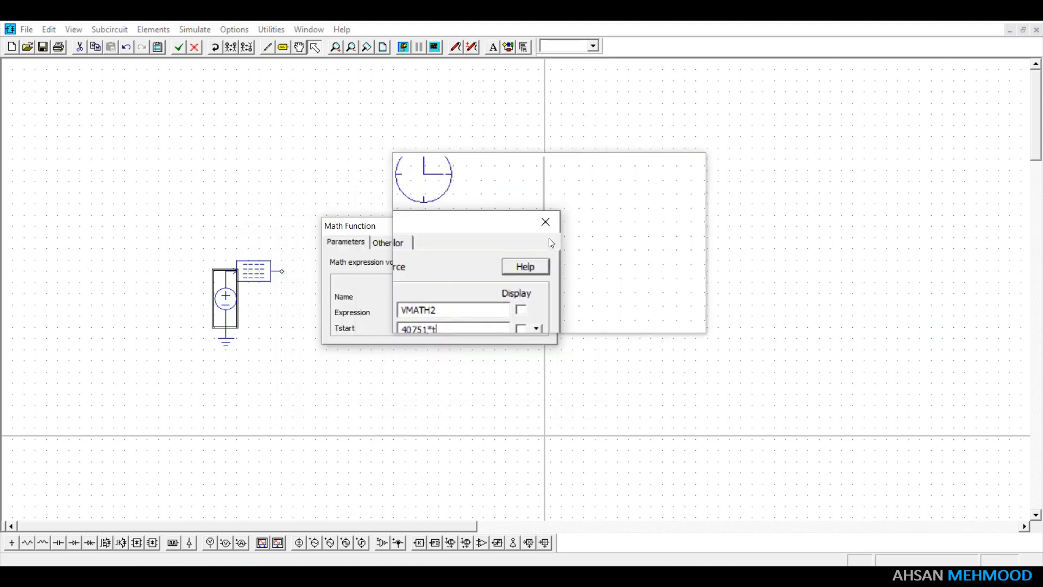
{"action": "left_click", "coordinate": [545, 222]}
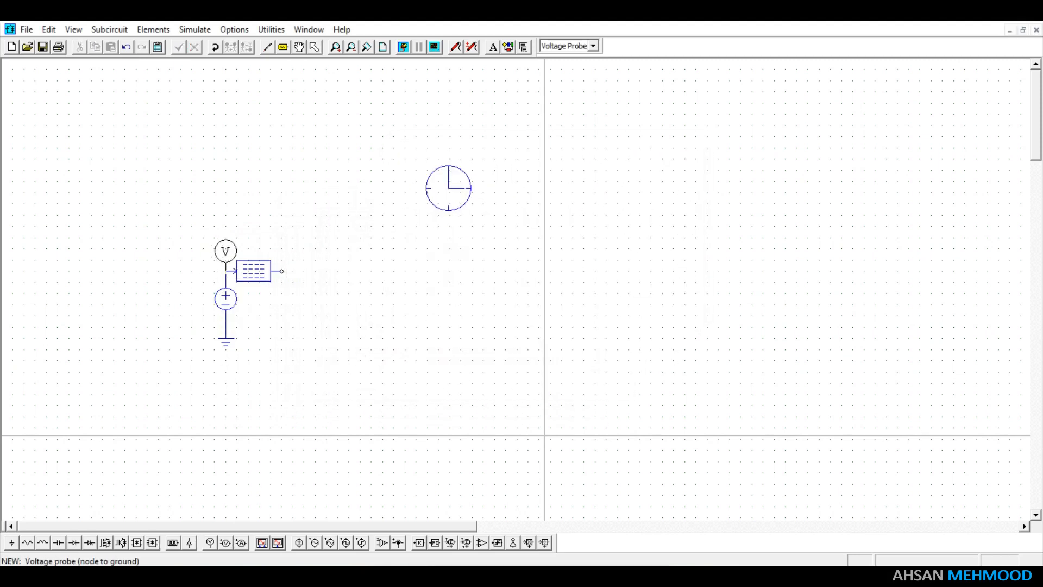
Add node-to-ground voltage probes at the Lookup Table's input and output, name the input probe Index, and select the output probe.
{"action": "double_click", "coordinate": [234, 258]}
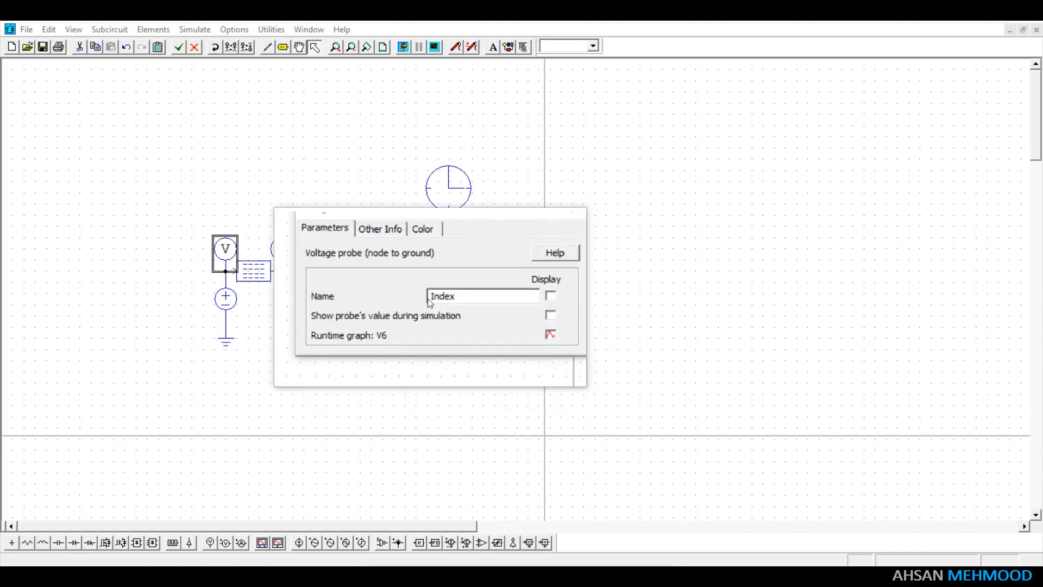
{"action": "left_click", "coordinate": [546, 226]}
{"action": "left_click", "coordinate": [293, 255]}
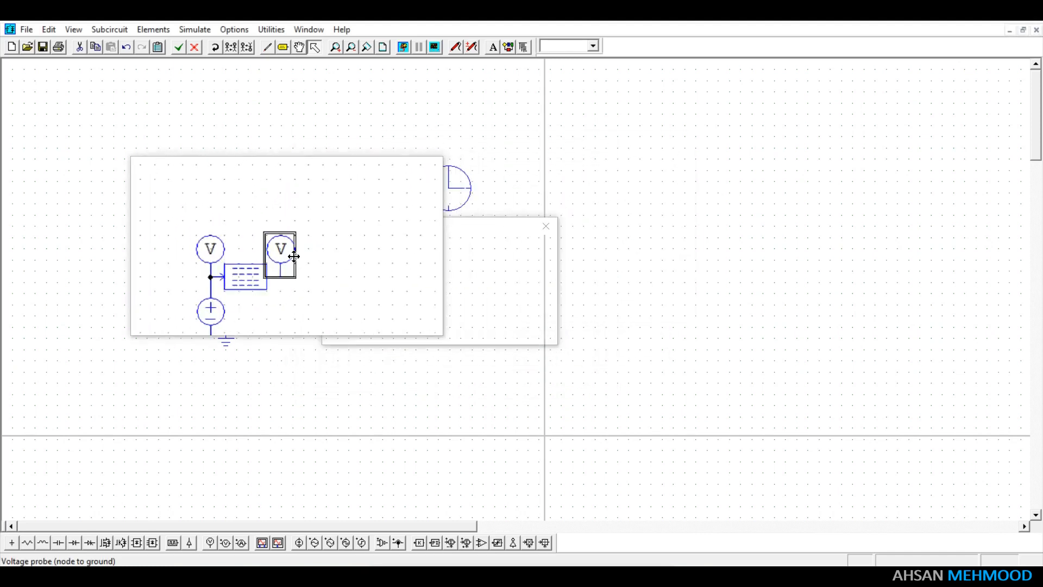
Name the voltage probe at the Lookup Table's output Irradiance.
{"action": "double_click", "coordinate": [294, 256]}
{"action": "type", "text": "Irradiance"}
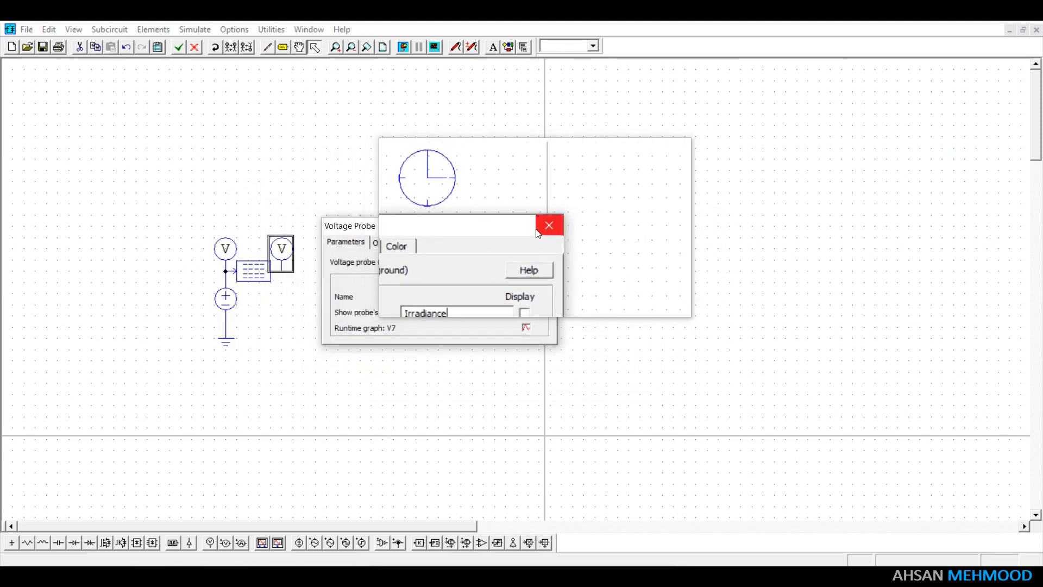
{"action": "left_click", "coordinate": [546, 228]}
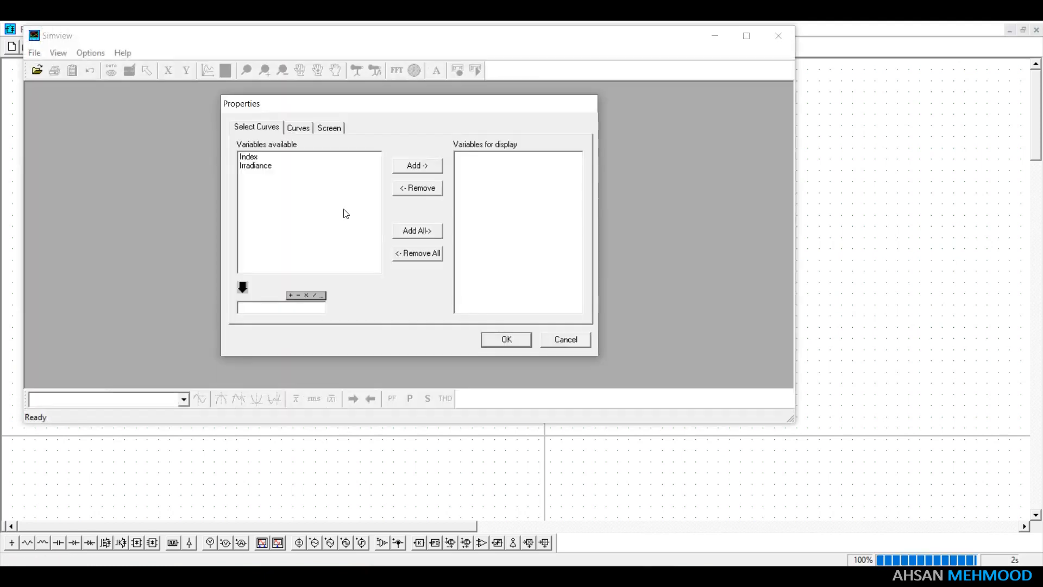
Plot Index and Irradiance on separate Simview screens, and open the workbook Irradiance Profile - Original for comparison.
{"action": "left_click", "coordinate": [510, 340]}
{"action": "left_click", "coordinate": [666, 95]}
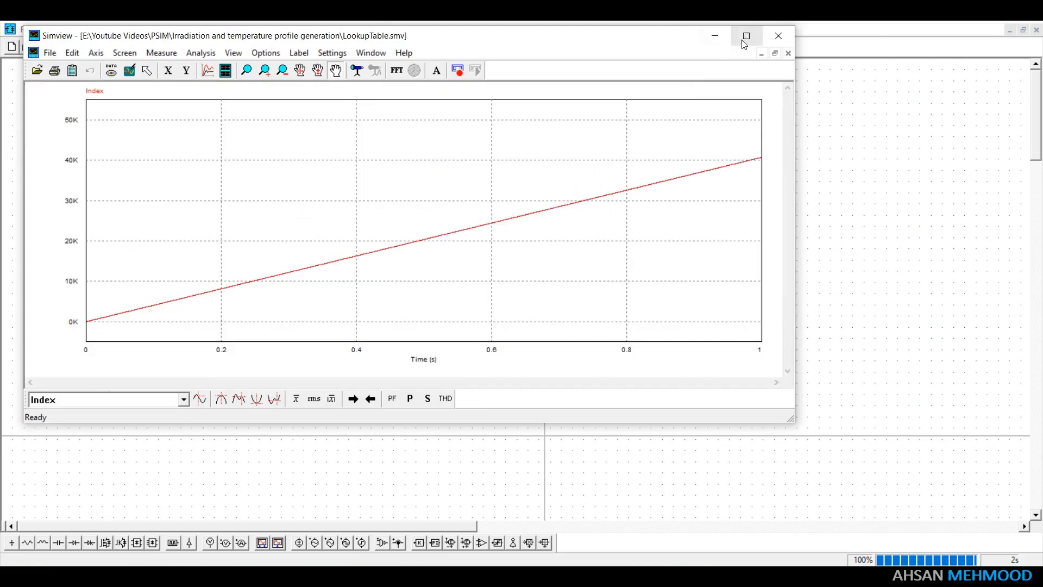
{"action": "left_click", "coordinate": [747, 37]}
{"action": "left_click", "coordinate": [202, 48]}
{"action": "left_click", "coordinate": [367, 228]}
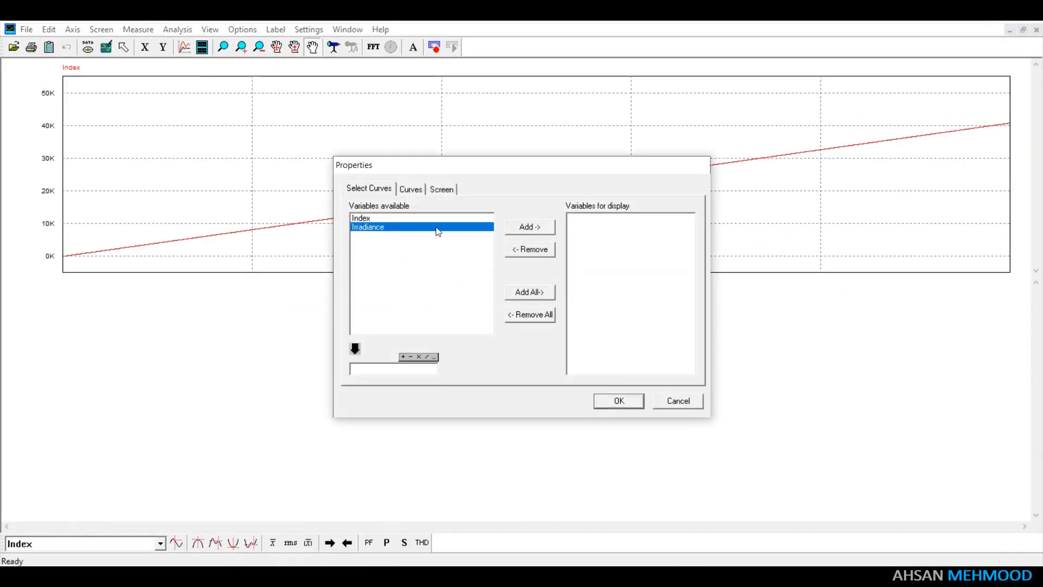
{"action": "left_click", "coordinate": [640, 406]}
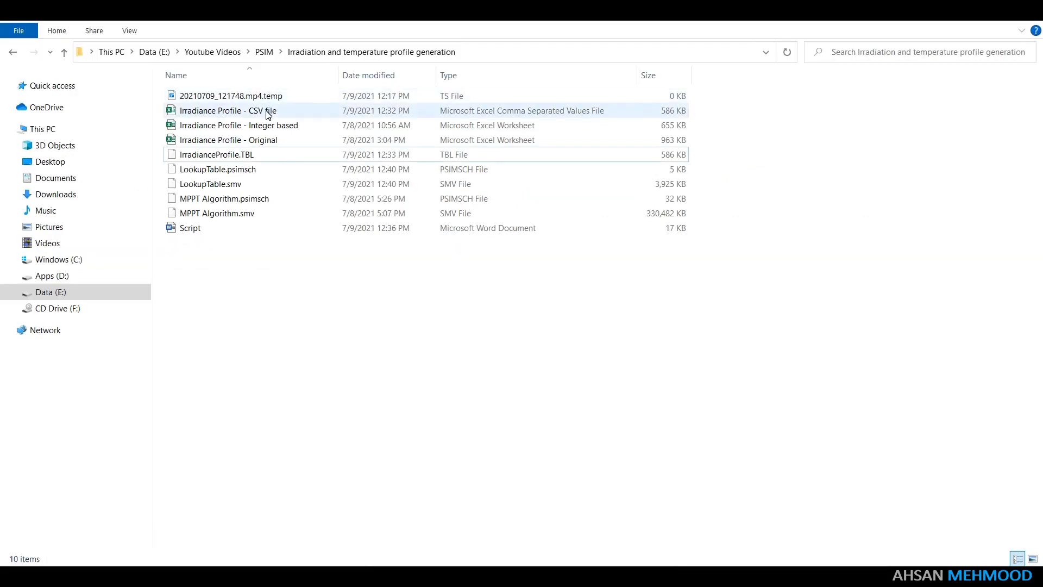
{"action": "double_click", "coordinate": [270, 140]}
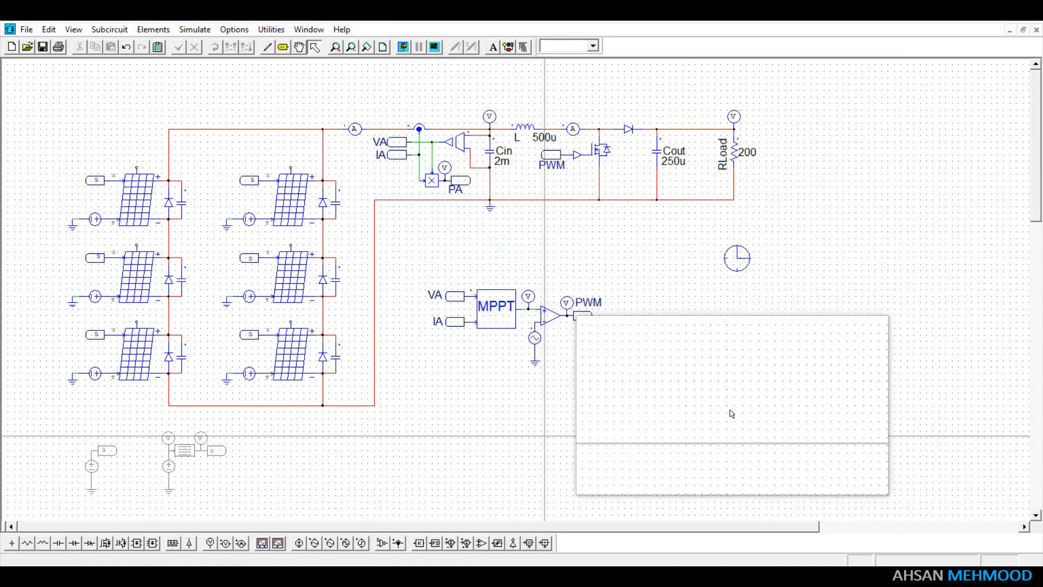
Review the MPPT C block's run function and variable definitions, including the Step value, and check the code.
{"action": "double_click", "coordinate": [510, 323]}
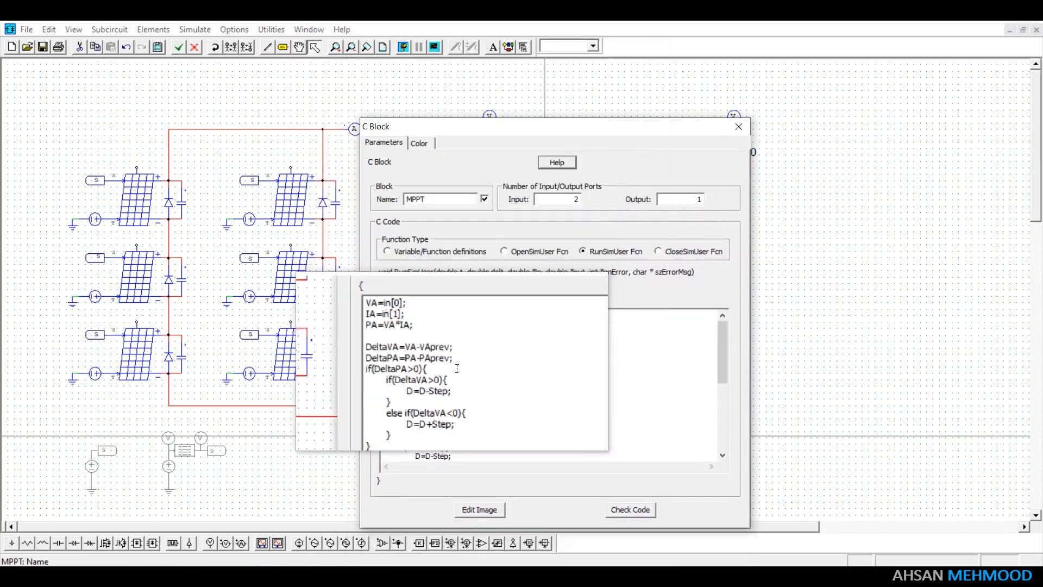
{"action": "left_click", "coordinate": [432, 250]}
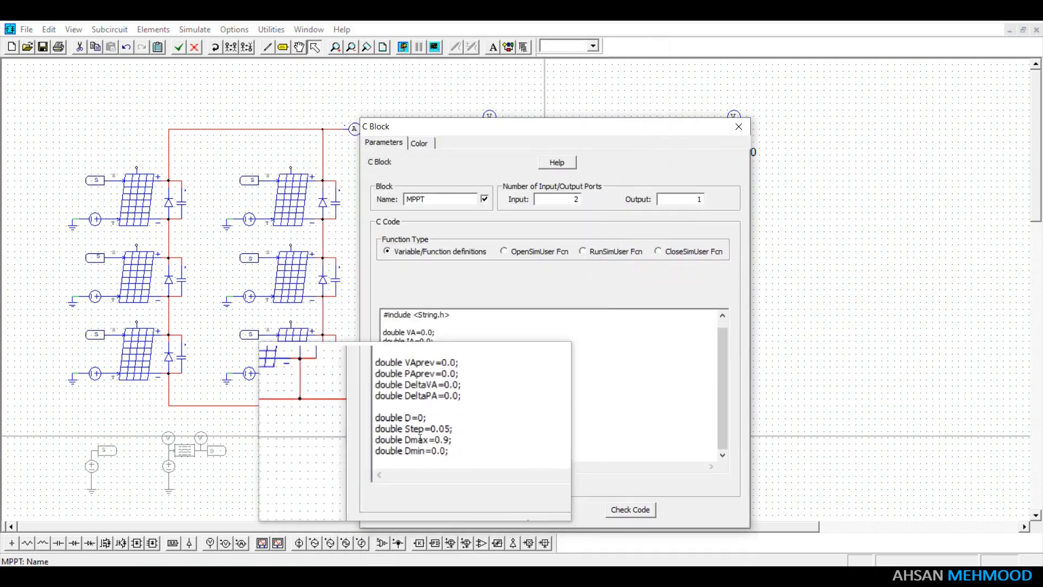
{"action": "left_click_drag", "start_coordinate": [405, 429], "coordinate": [440, 428]}
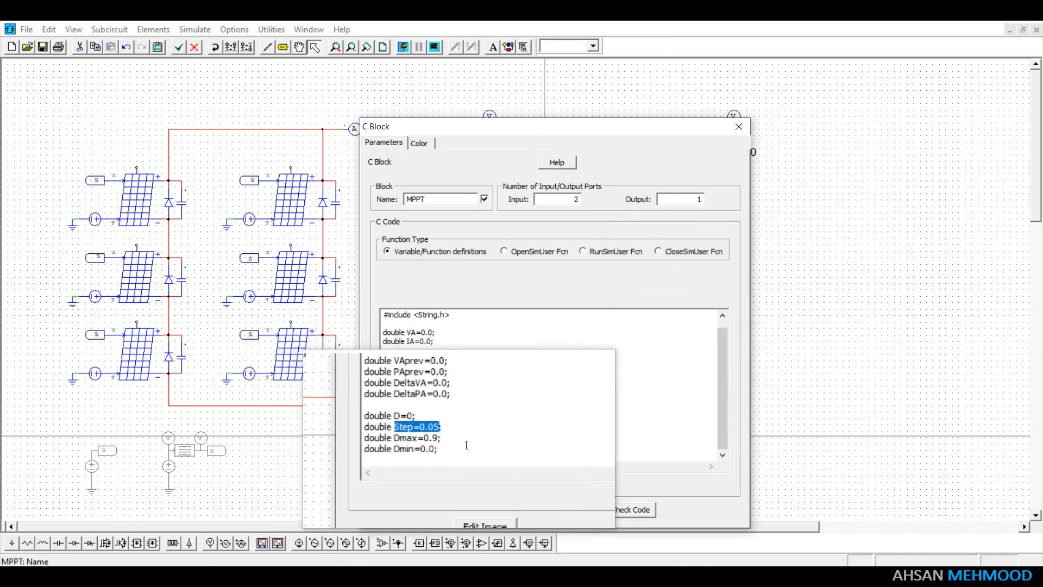
{"action": "left_click", "coordinate": [461, 436]}
{"action": "left_click", "coordinate": [618, 511]}
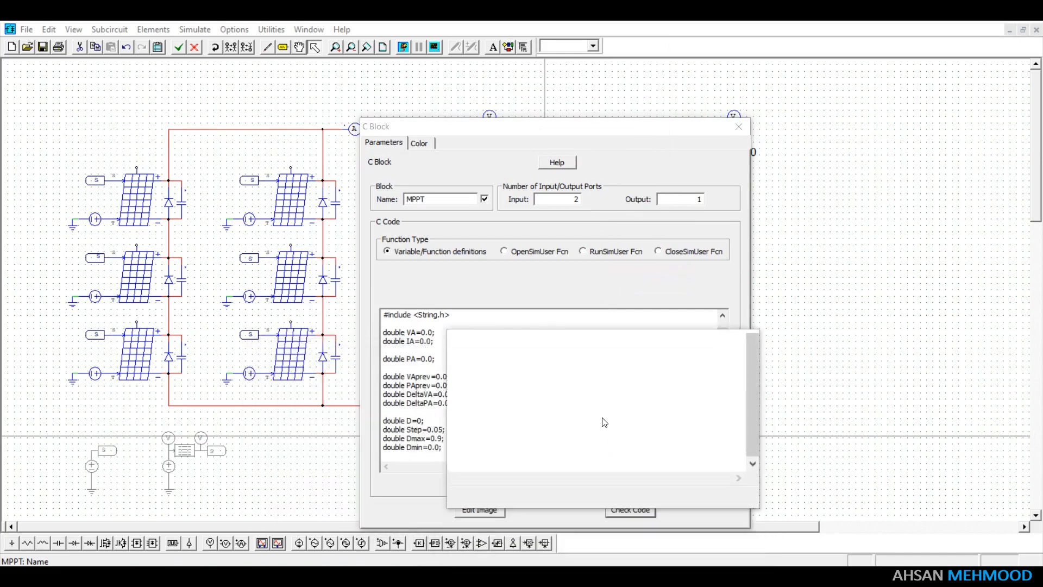
{"action": "left_click", "coordinate": [594, 358]}
{"action": "left_click", "coordinate": [739, 126]}
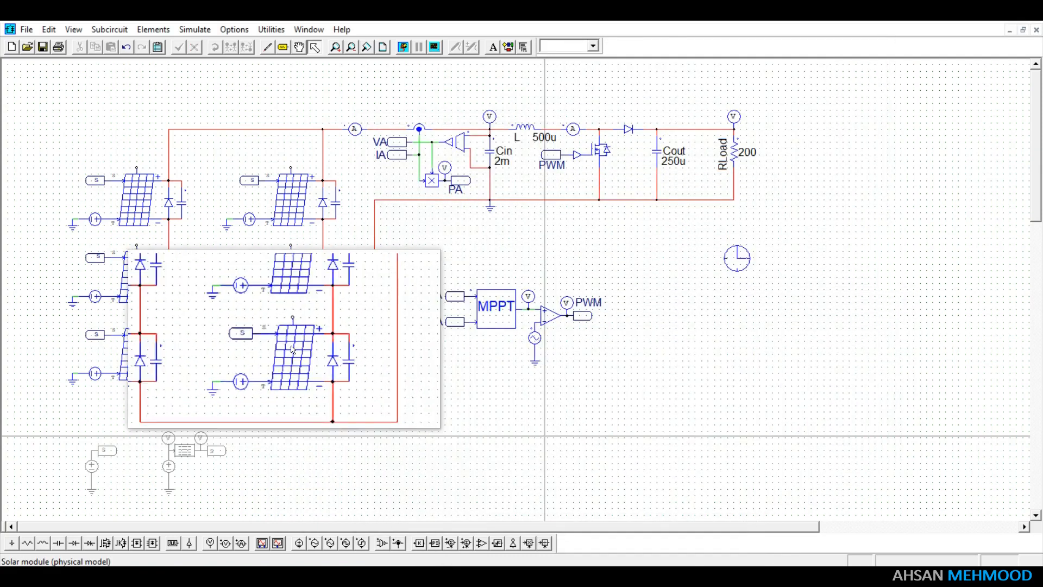
Inspect the irradiance label of an upper solar module, and enable the disabled DC voltage source circuit labelled S.
{"action": "double_click", "coordinate": [250, 180]}
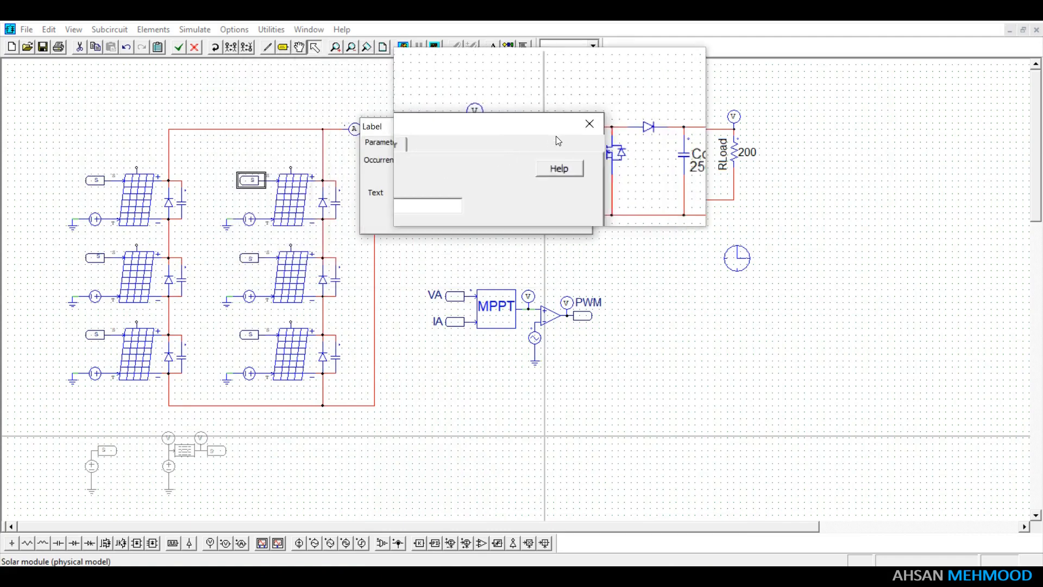
{"action": "left_click", "coordinate": [589, 124]}
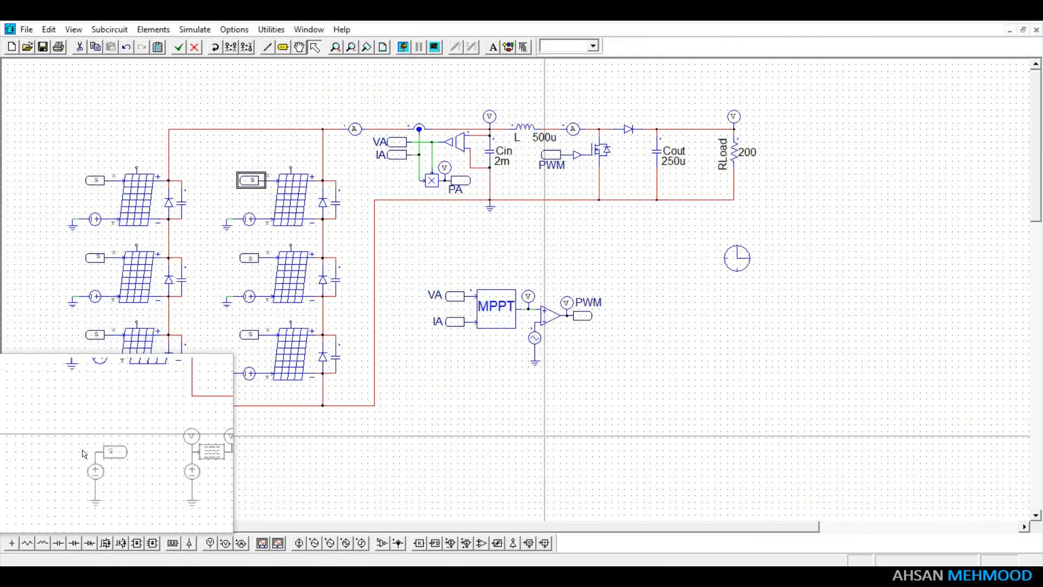
{"action": "left_click_drag", "start_coordinate": [71, 439], "coordinate": [135, 511]}
{"action": "right_click", "coordinate": [105, 482]}
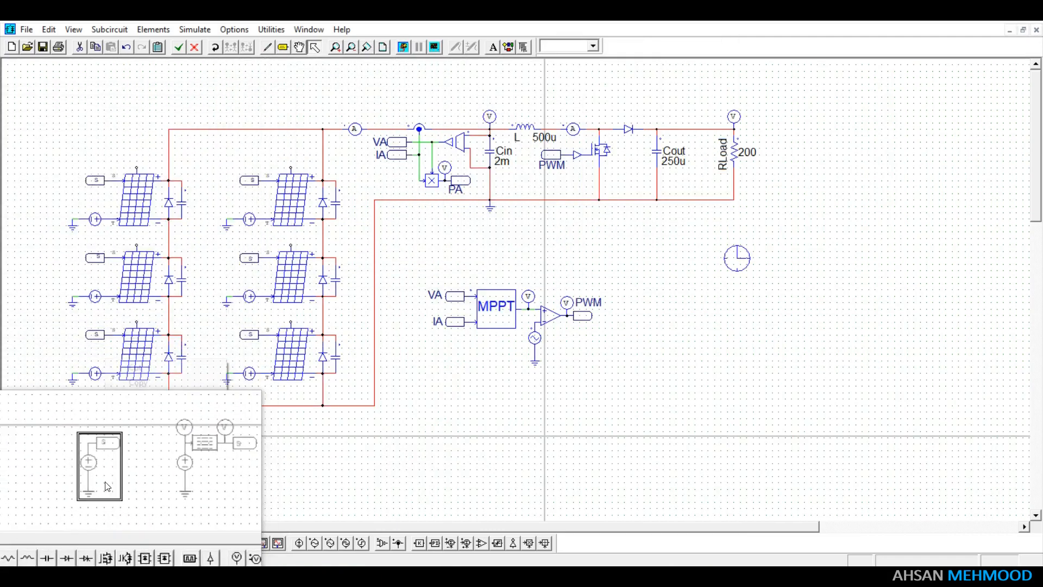
{"action": "left_click", "coordinate": [135, 453]}
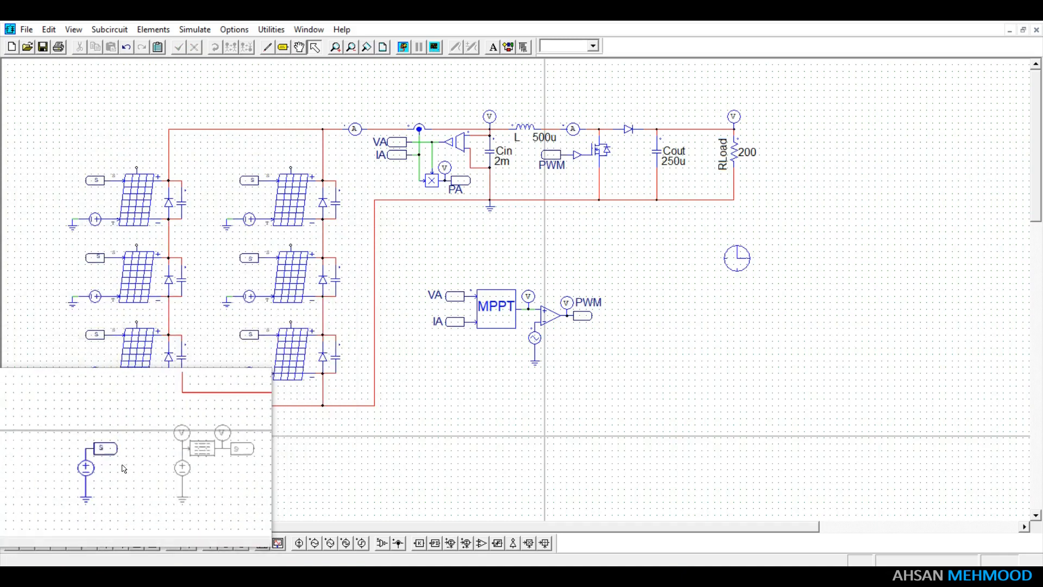
Inspect the amplitudes of the DC irradiance source and of a solar module's temperature source.
{"action": "double_click", "coordinate": [91, 465]}
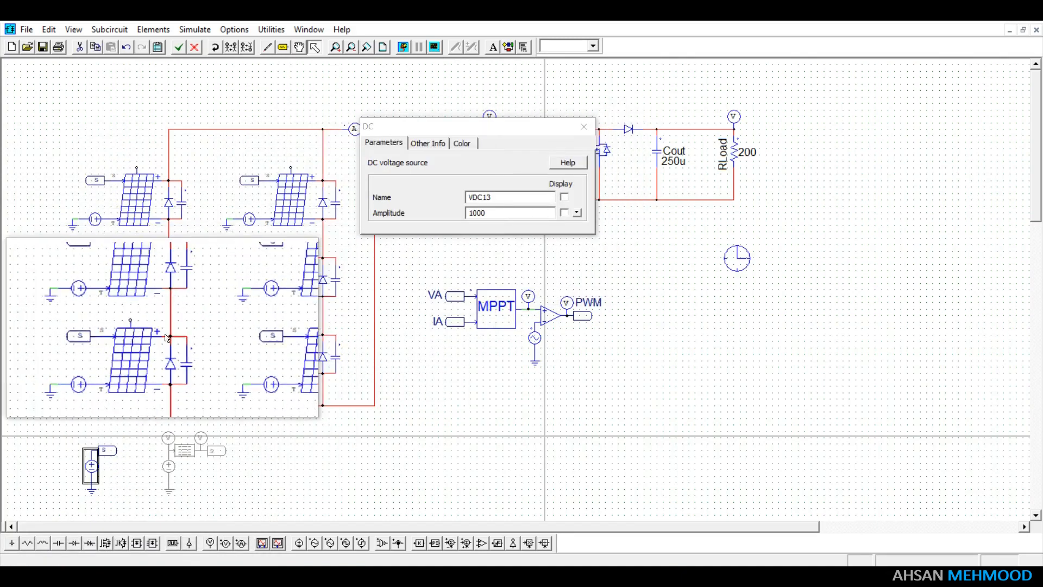
{"action": "double_click", "coordinate": [249, 296]}
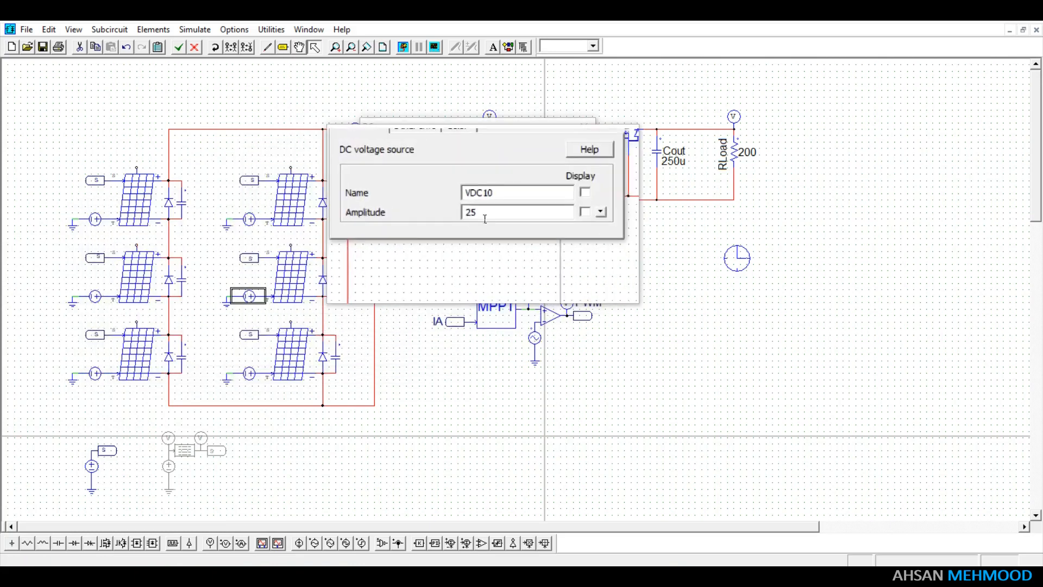
{"action": "left_click", "coordinate": [584, 126]}
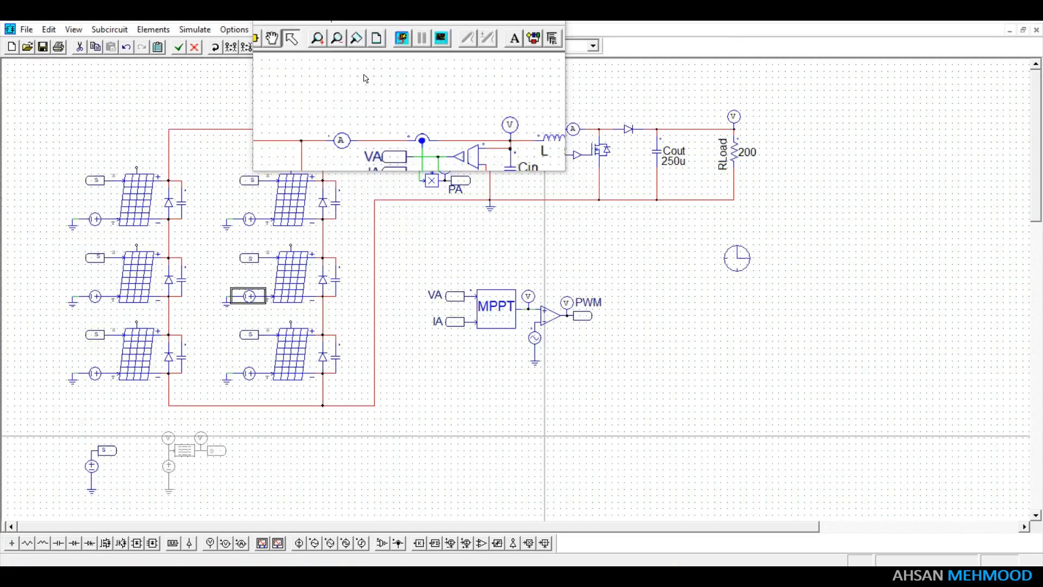
Run the MPPT simulation with constant irradiance and review the Simulation Control parameters.
{"action": "left_click", "coordinate": [403, 47]}
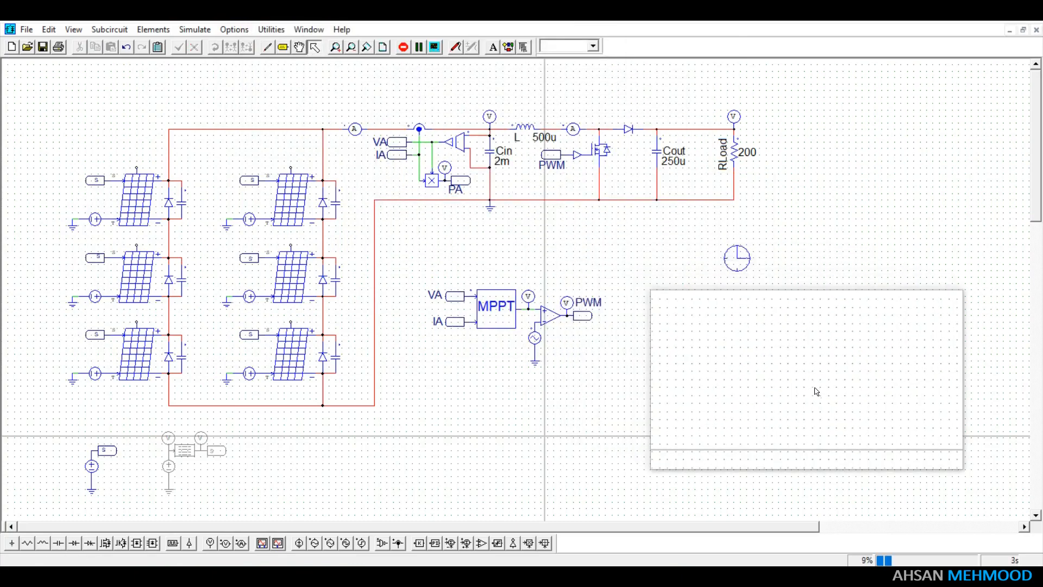
{"action": "double_click", "coordinate": [736, 257]}
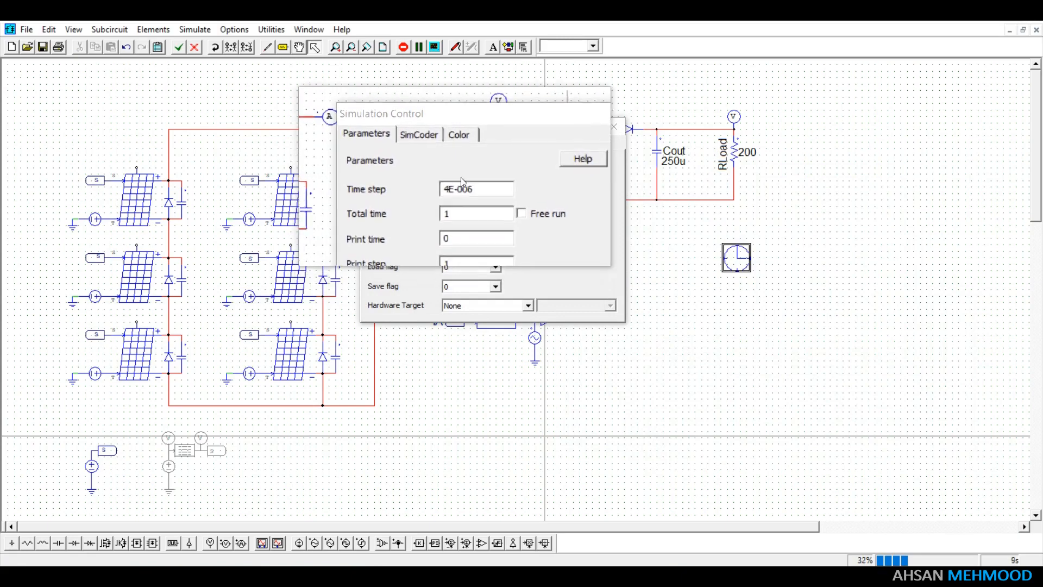
{"action": "left_click", "coordinate": [620, 127]}
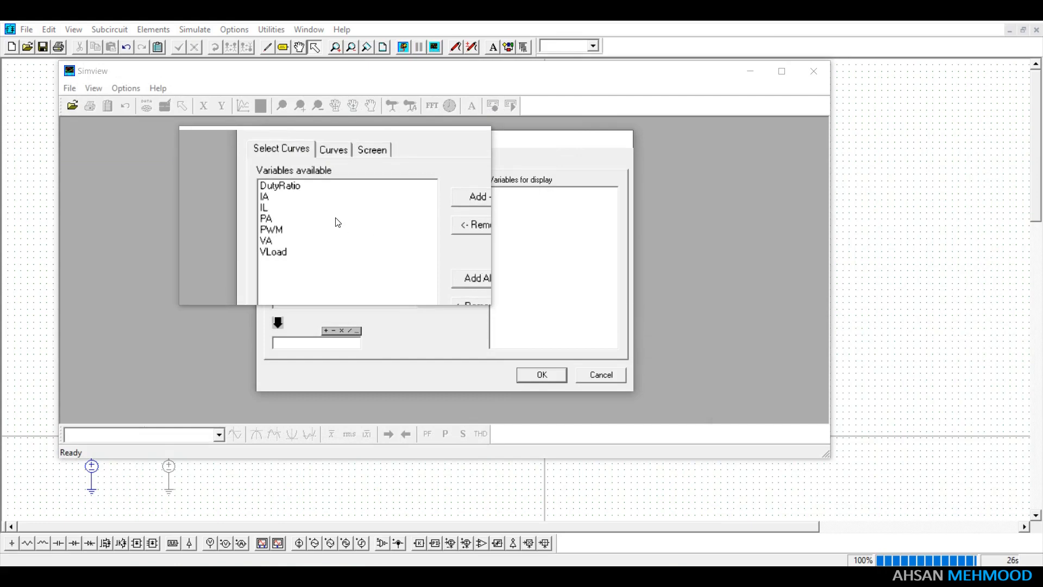
Plot PA in the maximized Simview window and add VA on a second screen below it.
{"action": "left_click", "coordinate": [337, 218]}
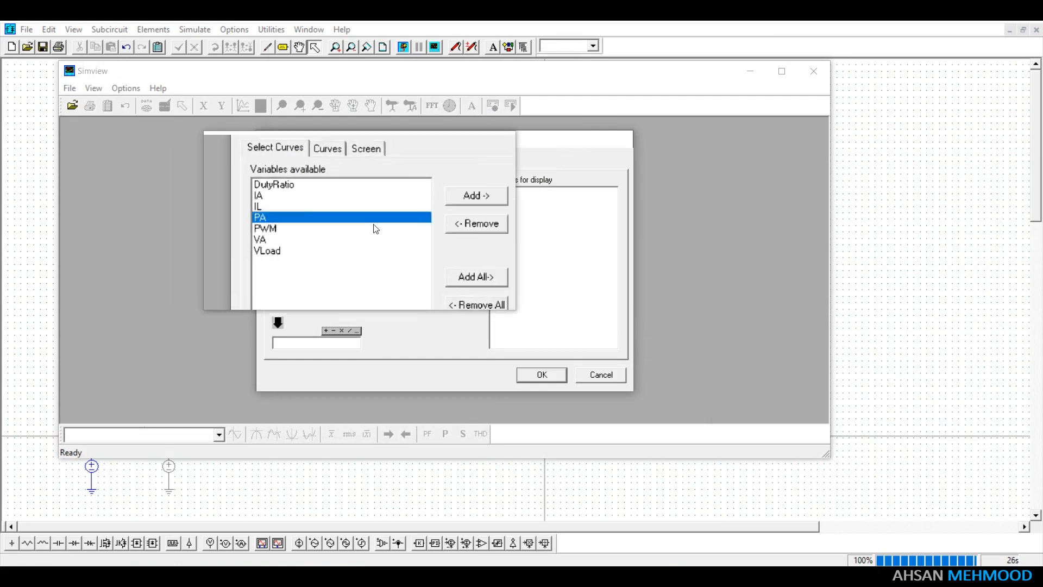
{"action": "left_click", "coordinate": [452, 201]}
{"action": "left_click", "coordinate": [526, 374]}
{"action": "left_click", "coordinate": [783, 72]}
{"action": "left_click", "coordinate": [202, 48]}
{"action": "double_click", "coordinate": [356, 261]}
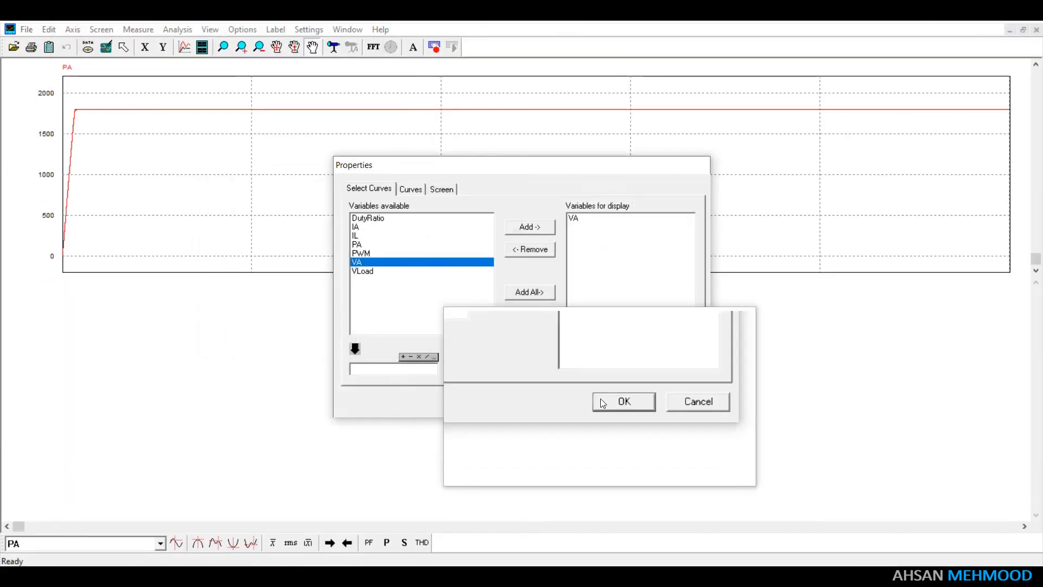
{"action": "left_click", "coordinate": [601, 400]}
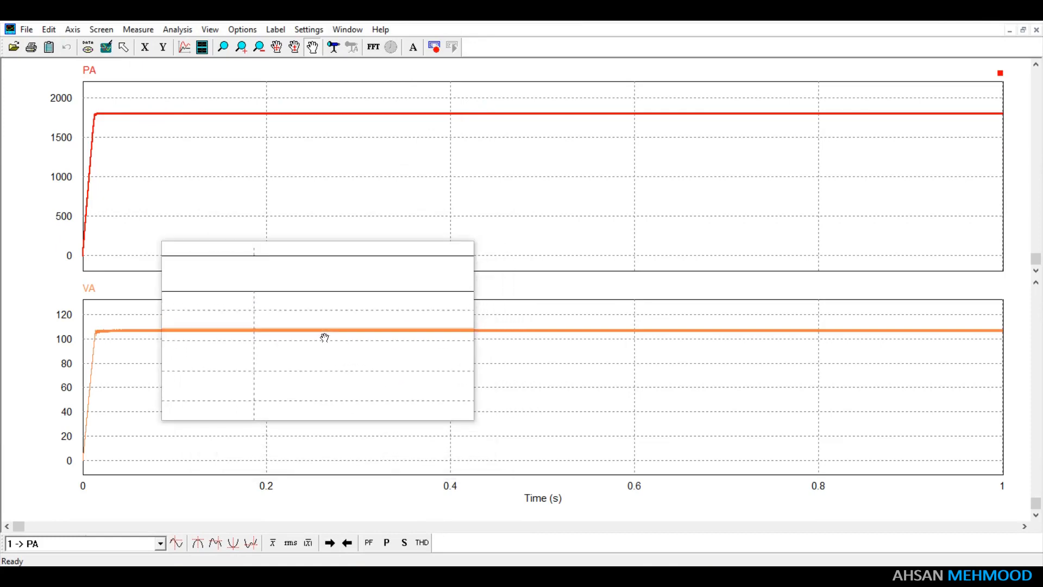
Measure the maximum of the PA curve and move the Measure window over the PA plot.
{"action": "left_click", "coordinate": [334, 46]}
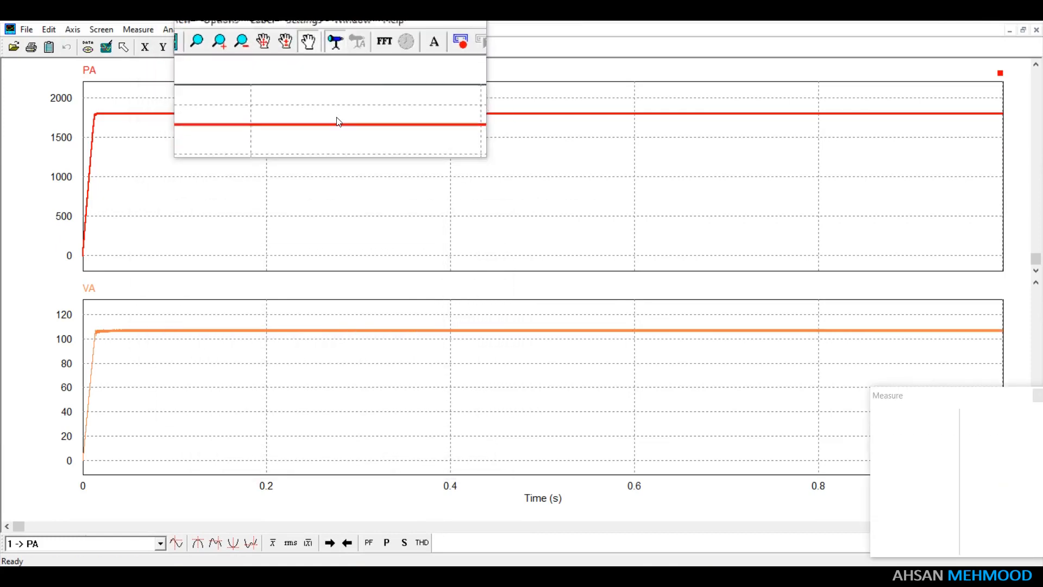
{"action": "left_click", "coordinate": [332, 182]}
{"action": "left_click", "coordinate": [197, 543]}
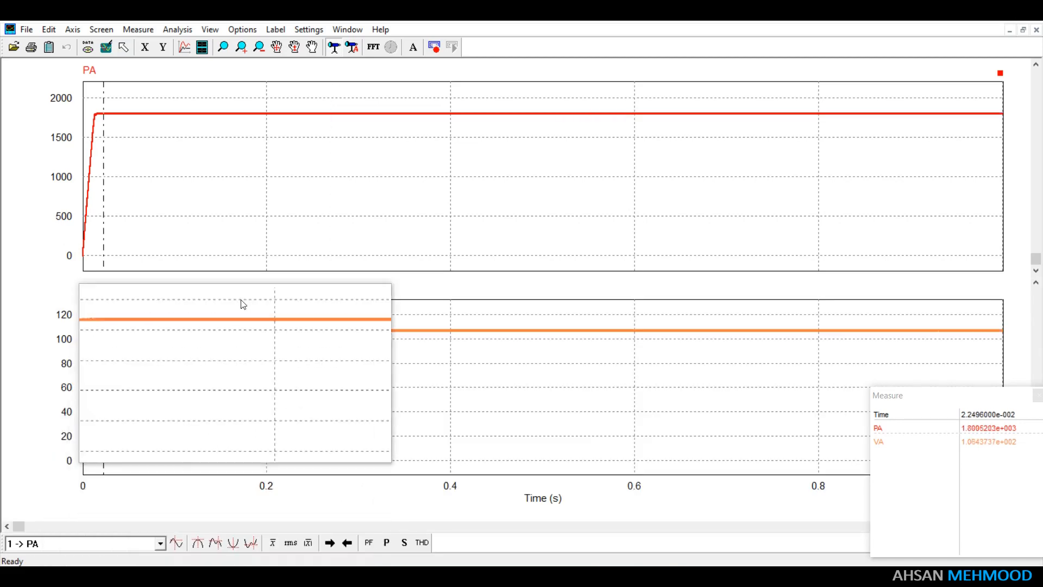
{"action": "left_click_drag", "start_coordinate": [929, 391], "coordinate": [150, 127]}
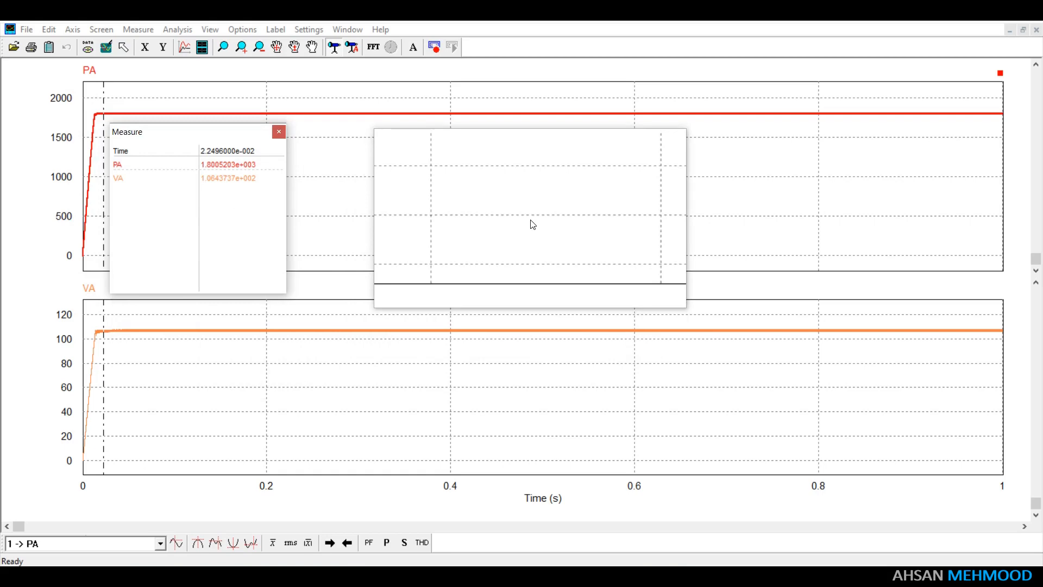
Switch back to the PSIM schematic and disable the DC voltage source circuit labelled S.
{"action": "key", "text": "alt+Tab"}
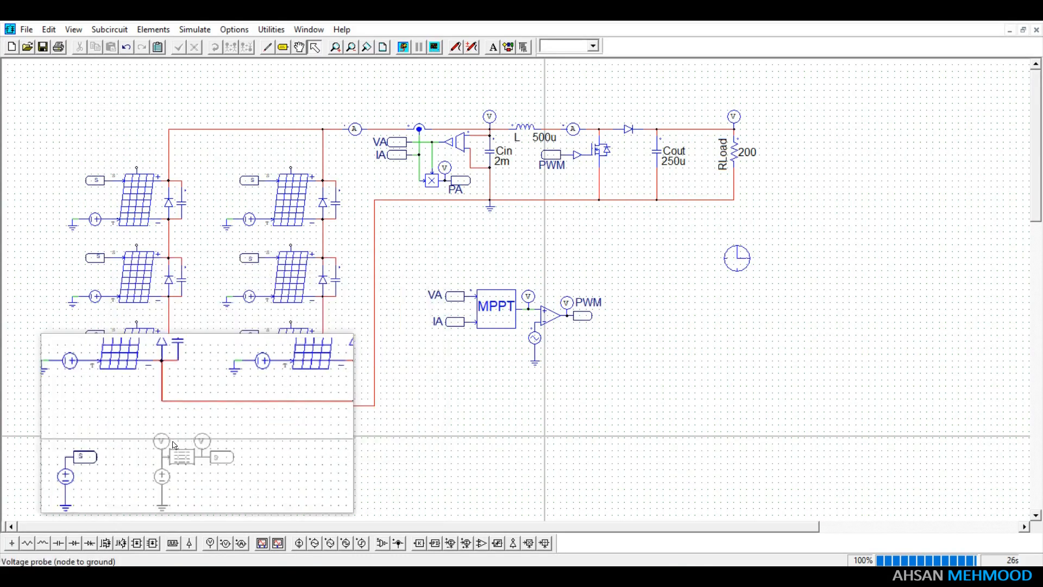
{"action": "left_click_drag", "start_coordinate": [83, 445], "coordinate": [125, 510]}
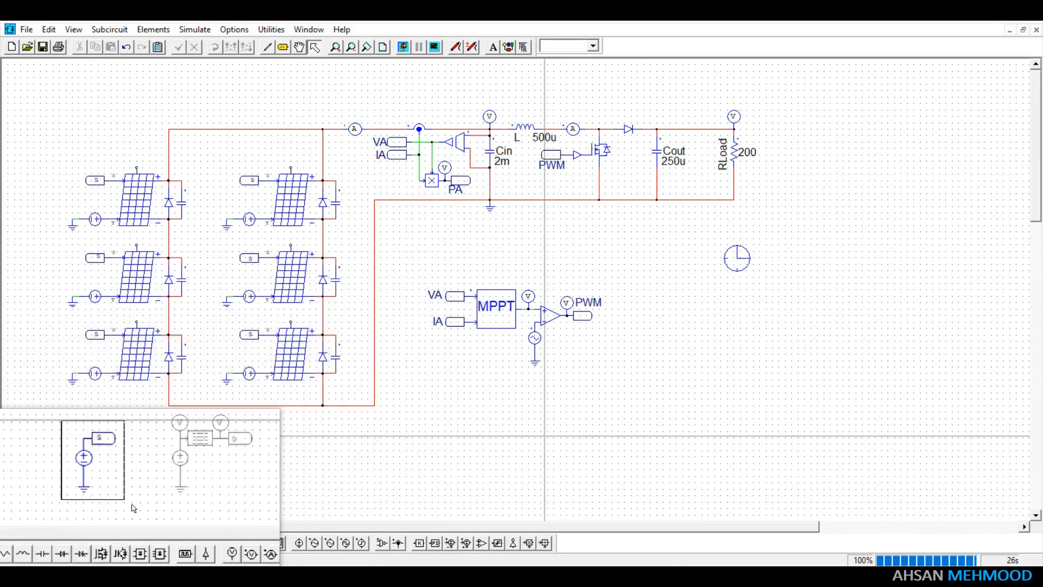
{"action": "right_click", "coordinate": [134, 508]}
{"action": "left_click", "coordinate": [151, 418]}
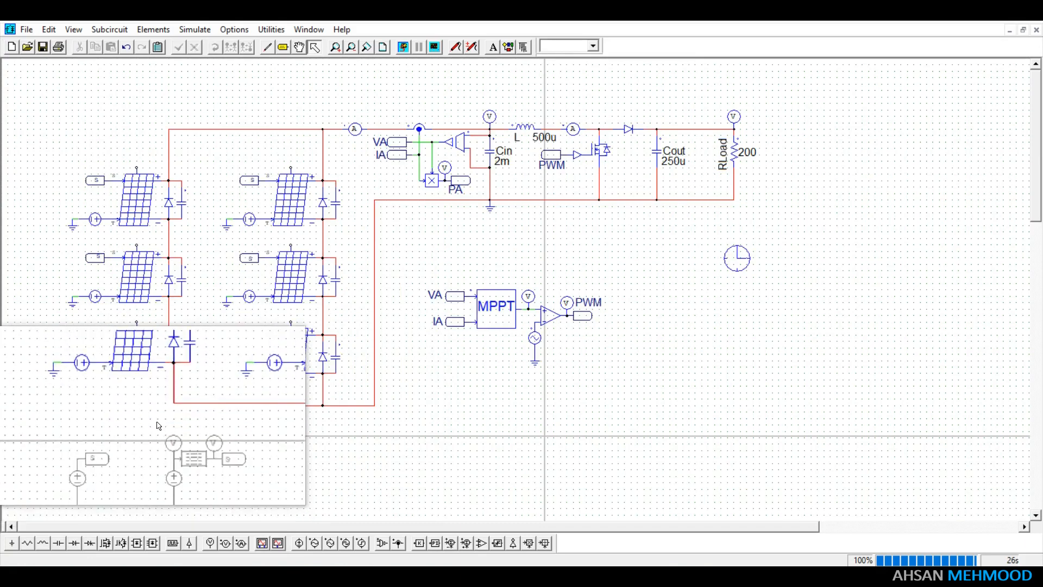
Enable the Lookup Table circuit with its math function source, voltage probes and S label.
{"action": "left_click_drag", "start_coordinate": [148, 420], "coordinate": [244, 505]}
{"action": "right_click", "coordinate": [209, 466]}
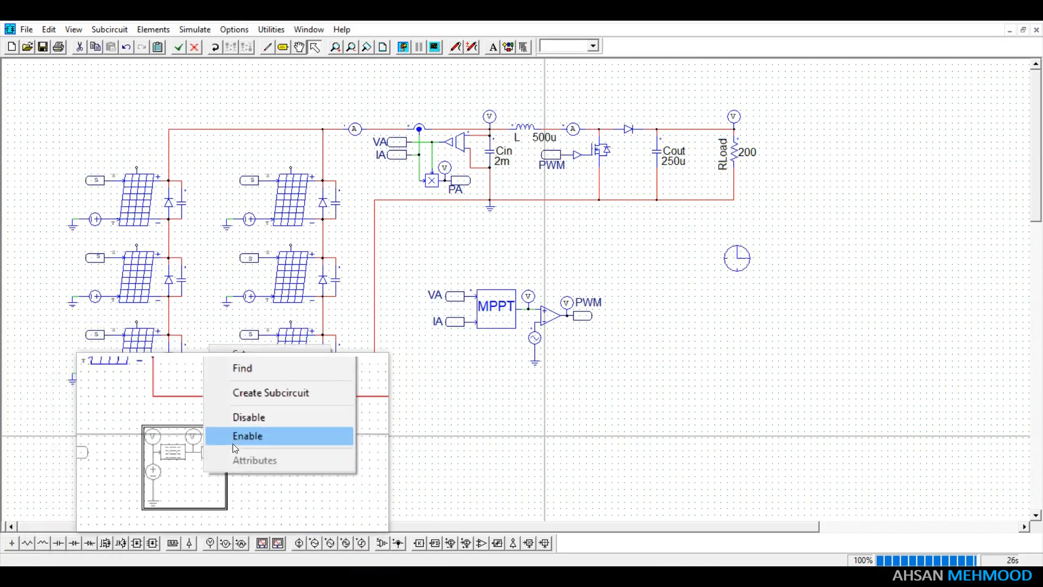
{"action": "left_click", "coordinate": [248, 436]}
Check the names of the two voltage probes before and after the Lookup Table, and close their properties.
{"action": "double_click", "coordinate": [185, 439]}
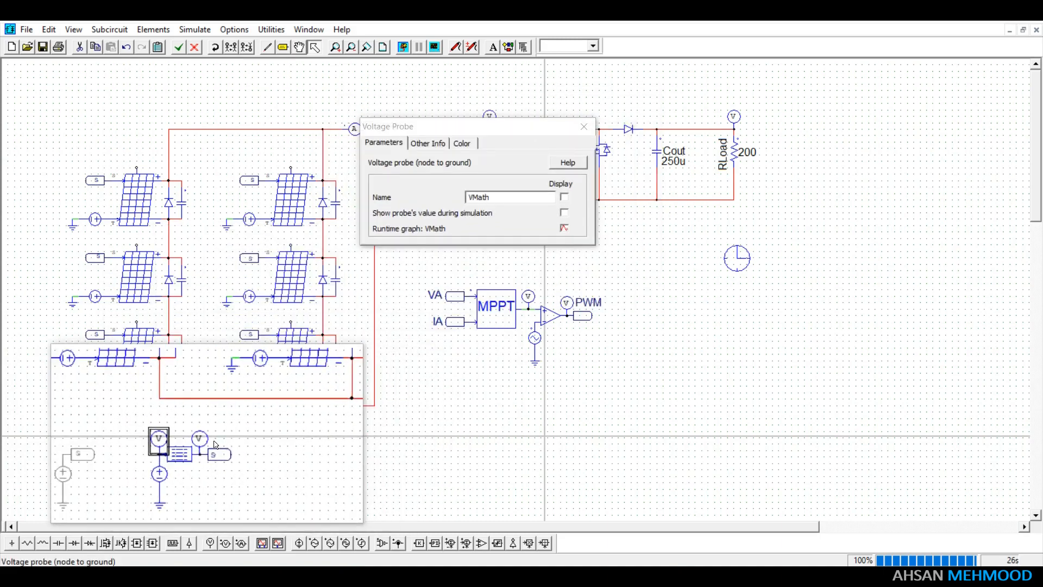
{"action": "double_click", "coordinate": [201, 438]}
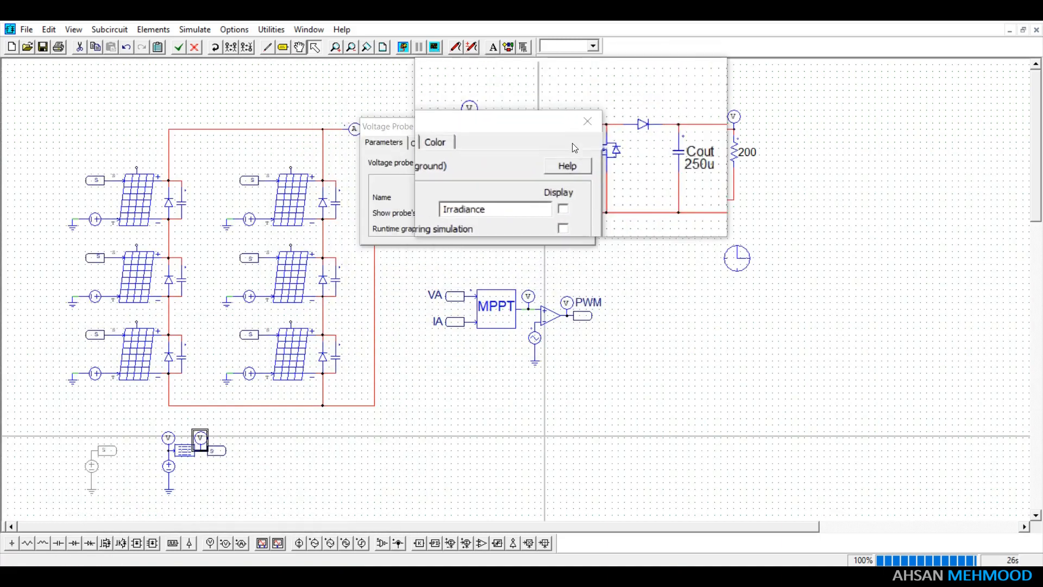
{"action": "left_click", "coordinate": [587, 121]}
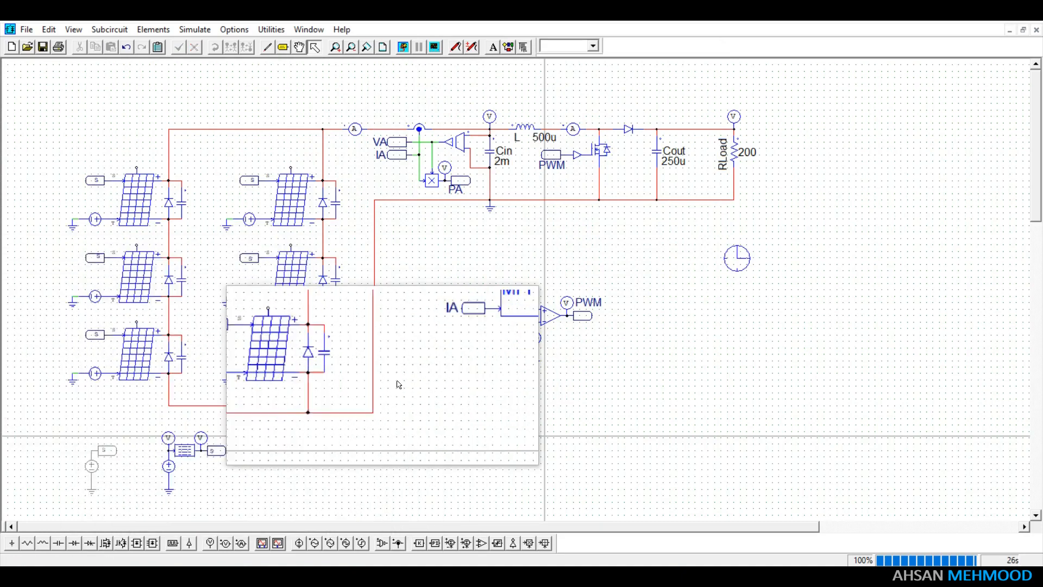
Run the simulation with the Lookup Table irradiance and review the Simulation Control parameters.
{"action": "double_click", "coordinate": [750, 273]}
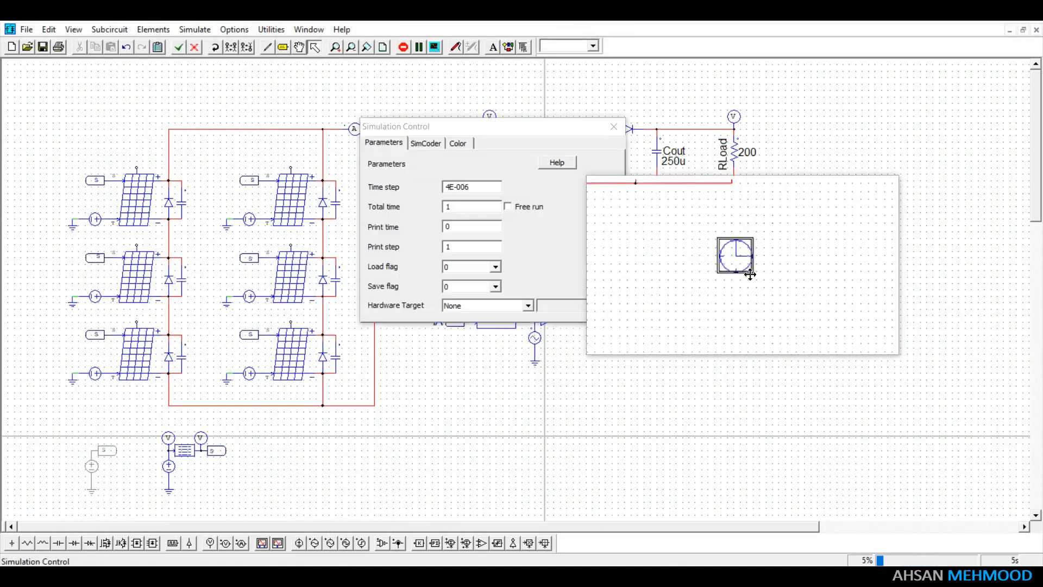
{"action": "left_click", "coordinate": [614, 127]}
{"action": "left_click", "coordinate": [742, 341]}
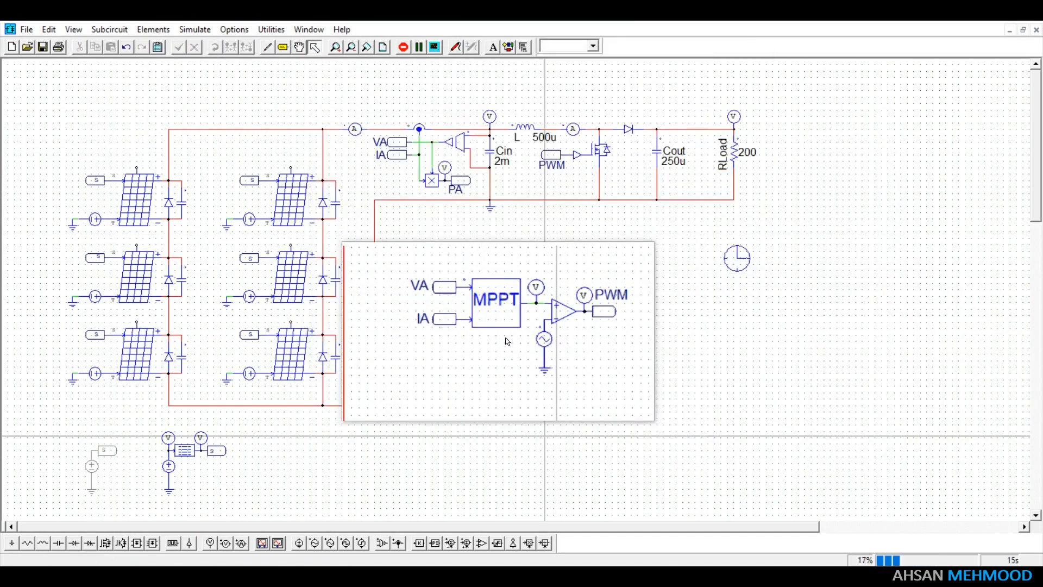
Review the MPPT C block's variable definitions and RunSimUser code, check the code for errors, and close the block.
{"action": "double_click", "coordinate": [507, 337]}
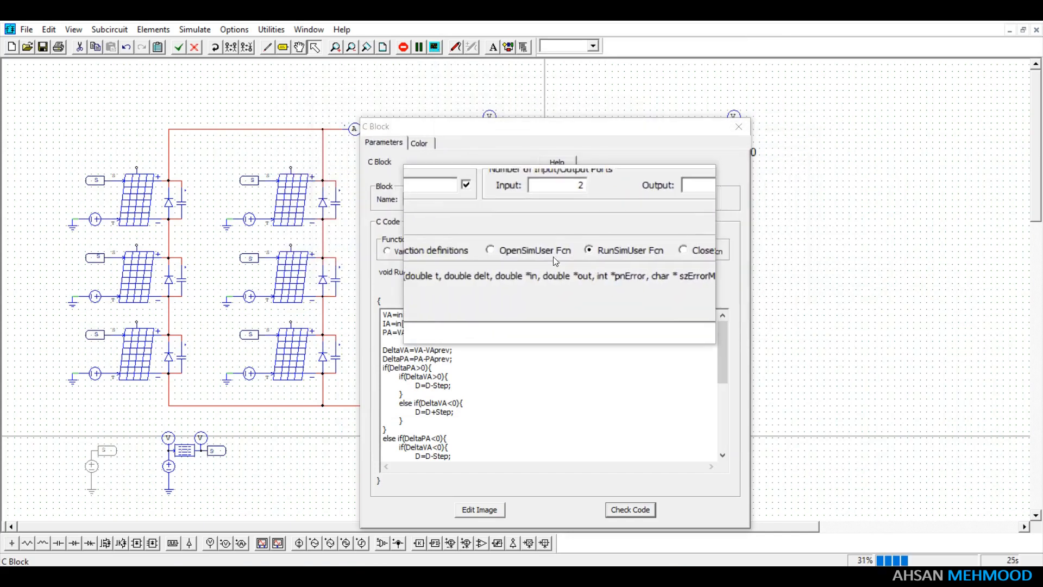
{"action": "left_click", "coordinate": [387, 250]}
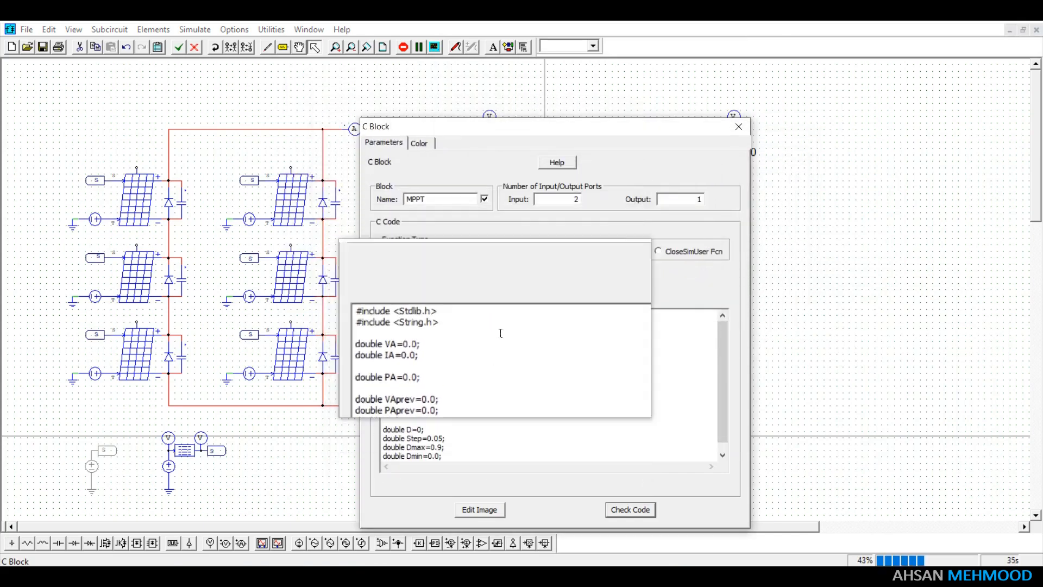
{"action": "left_click", "coordinate": [582, 250]}
{"action": "scroll", "coordinate": [468, 375], "scroll_direction": "down", "scroll_amount": 5}
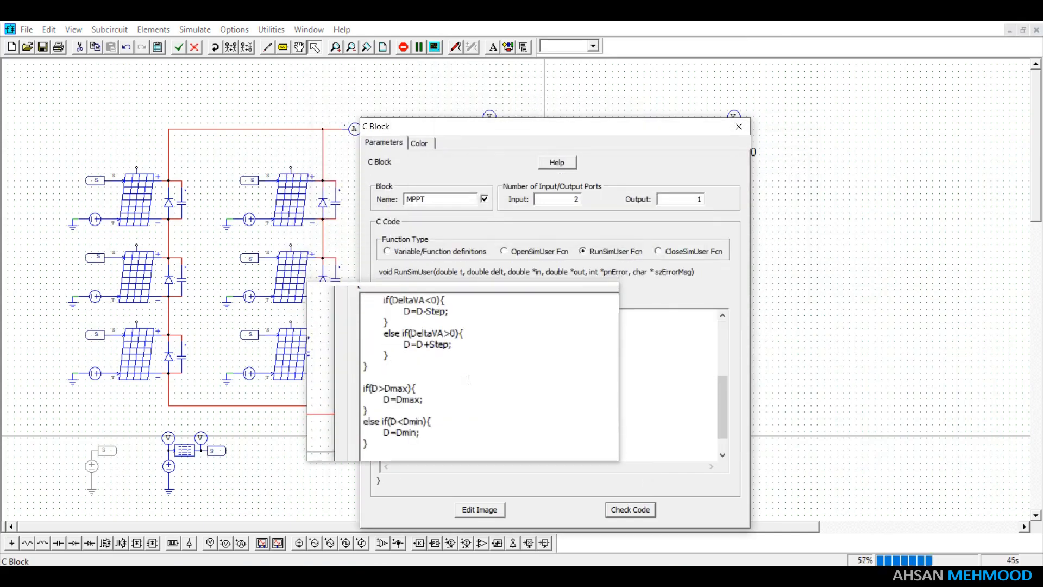
{"action": "scroll", "coordinate": [469, 379], "scroll_direction": "down", "scroll_amount": 2}
{"action": "scroll", "coordinate": [470, 400], "scroll_direction": "up", "scroll_amount": 6}
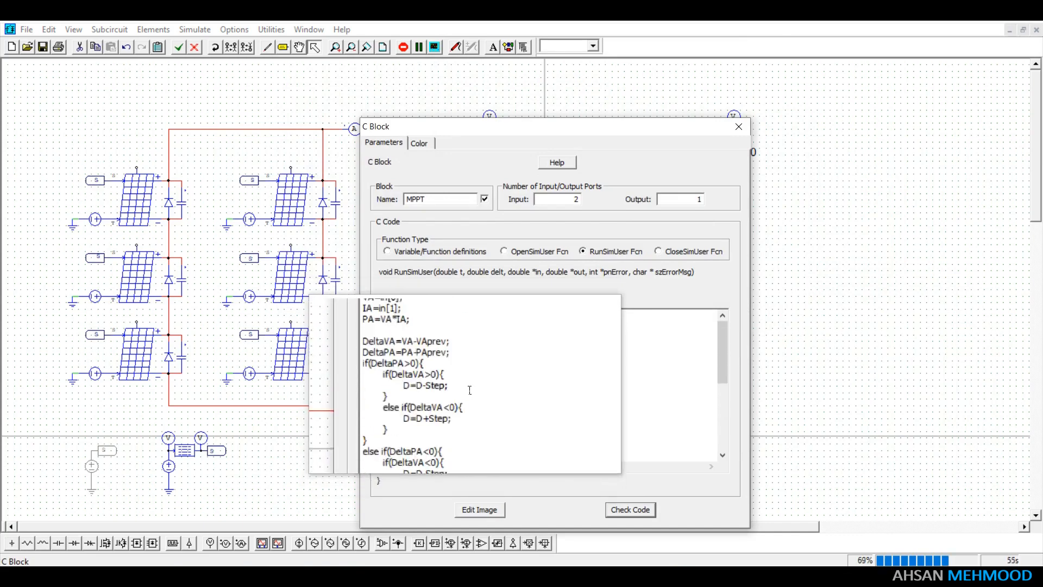
{"action": "left_click", "coordinate": [630, 509]}
{"action": "left_click", "coordinate": [595, 358]}
{"action": "left_click", "coordinate": [739, 127]}
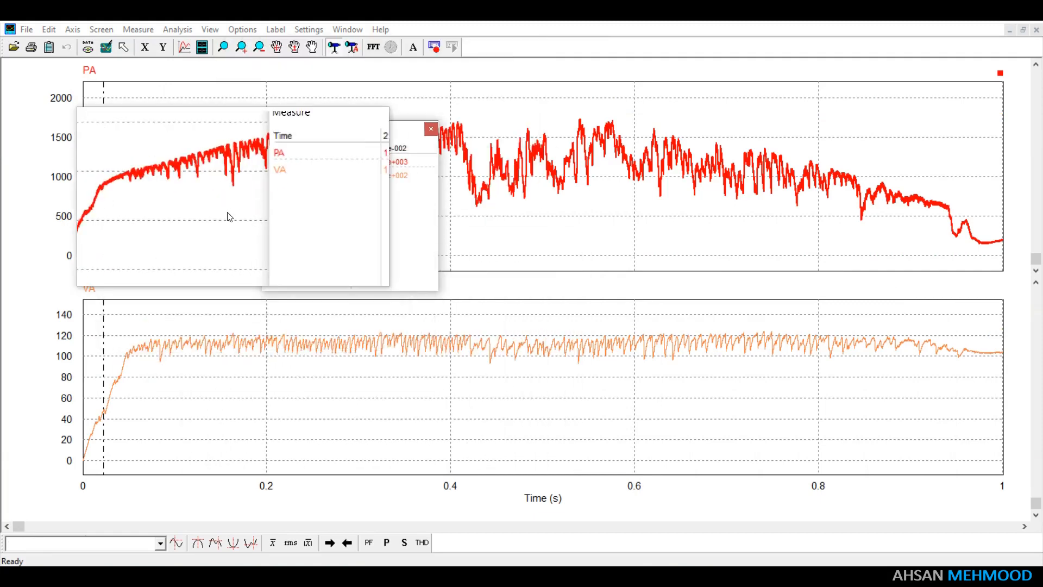
Plot the Irradiance curve on a third Simview screen below the VA plot.
{"action": "left_click", "coordinate": [203, 47]}
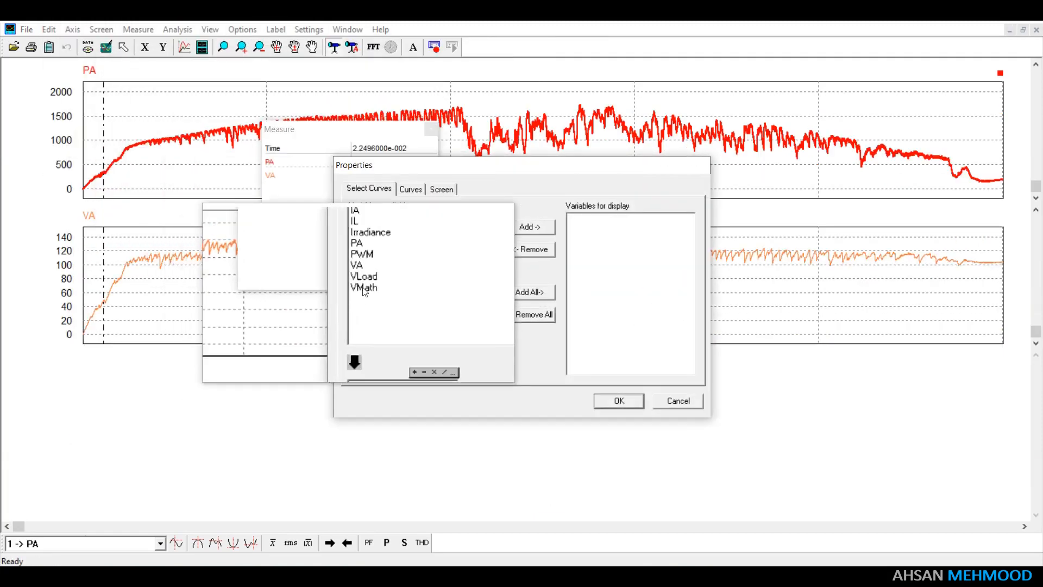
{"action": "left_click", "coordinate": [359, 240]}
{"action": "left_click", "coordinate": [534, 227]}
{"action": "left_click", "coordinate": [619, 400]}
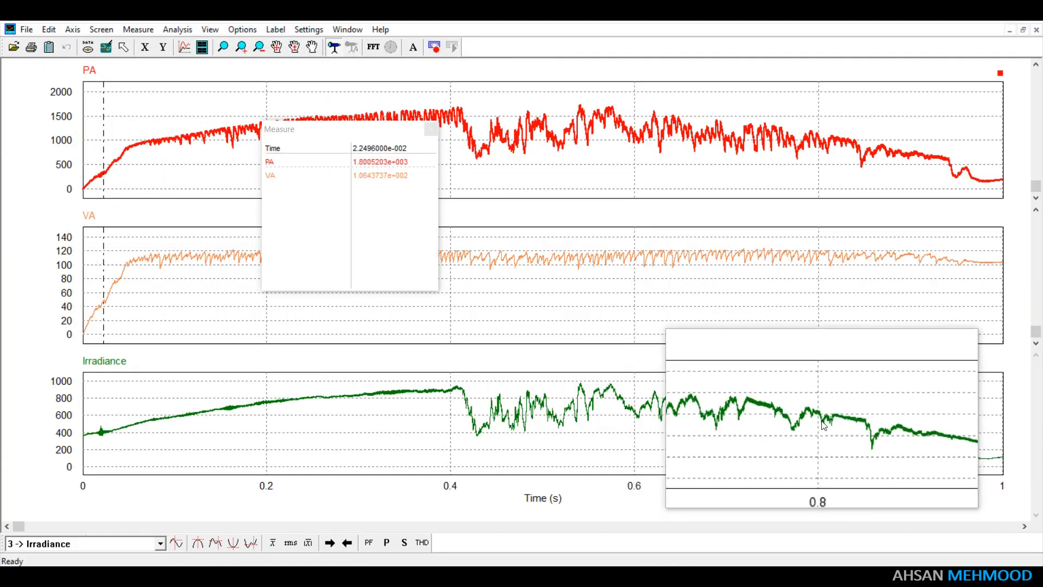
Close the Measure window over the plots and switch back to the PSIM schematic.
{"action": "left_click", "coordinate": [431, 129]}
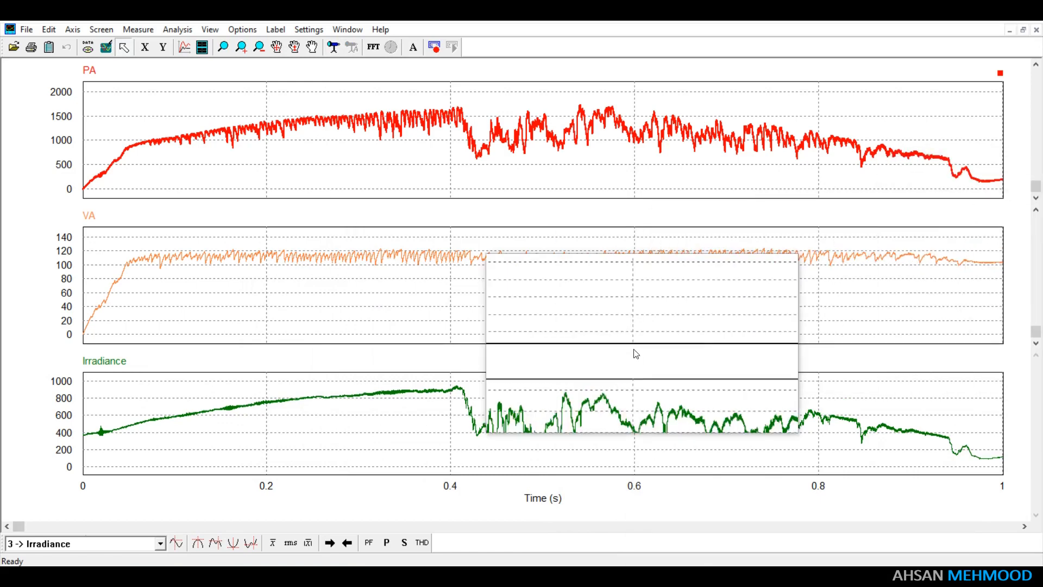
{"action": "left_click", "coordinate": [281, 579]}
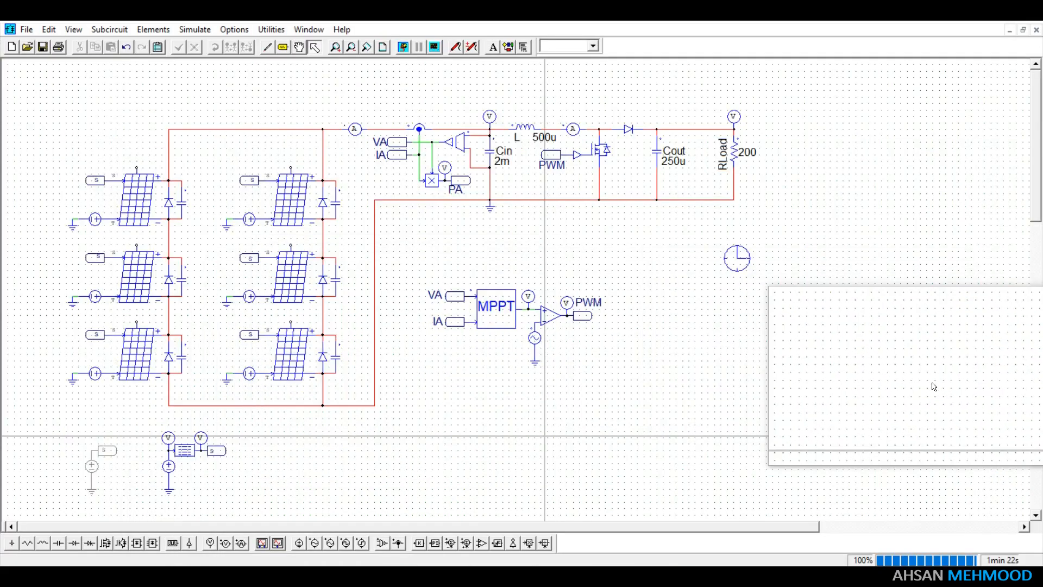